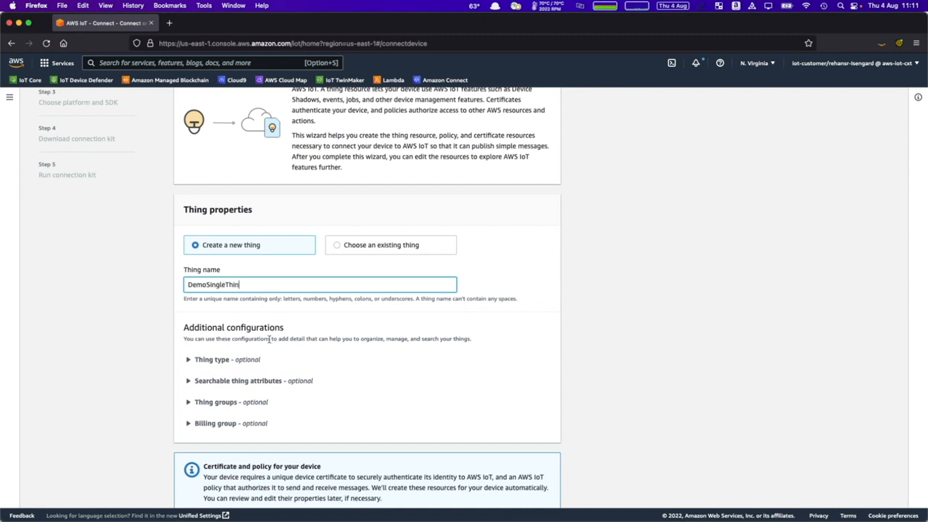
Expand the thing type options and add a searchable attribute with the key SerialNumber to the new thing.
scroll(268, 338, "down", 1)
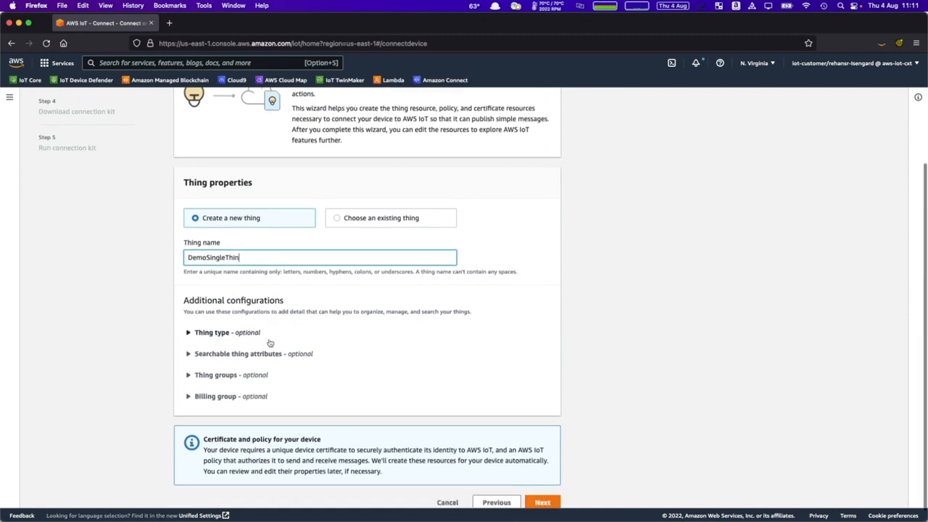
left_click(217, 334)
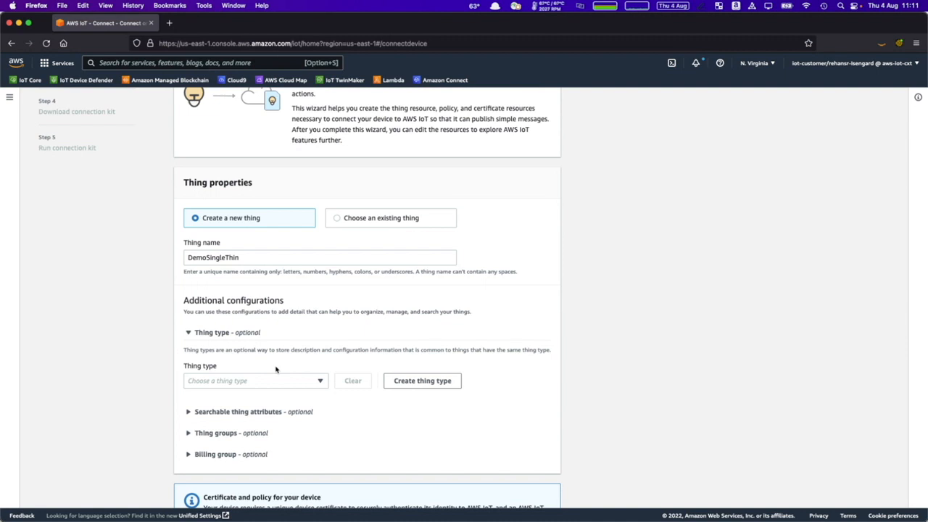
left_click(276, 412)
scroll(348, 439, "down", 2)
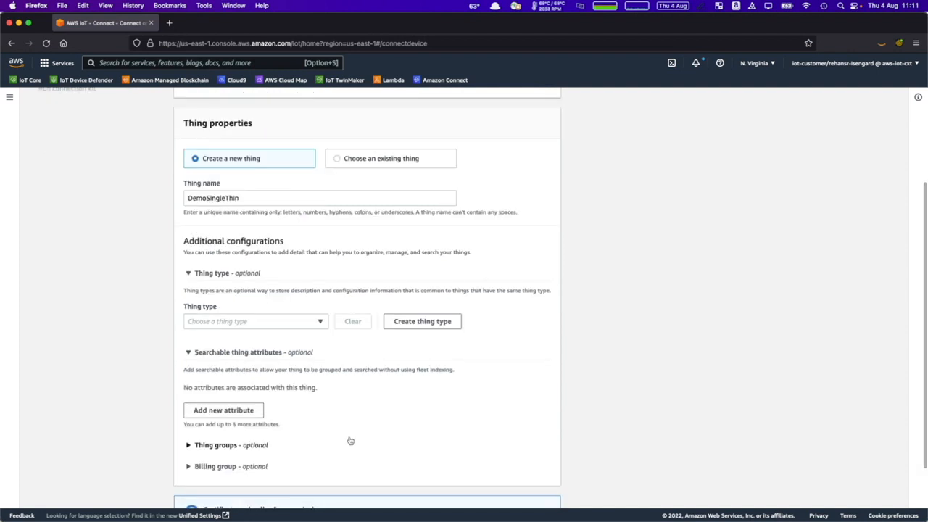
left_click(255, 411)
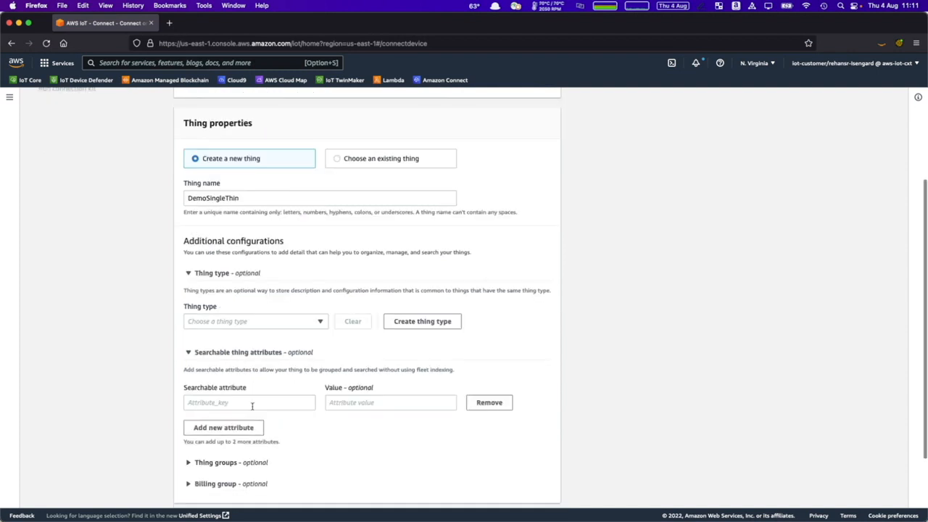
left_click(245, 406)
type("SerialNumber")
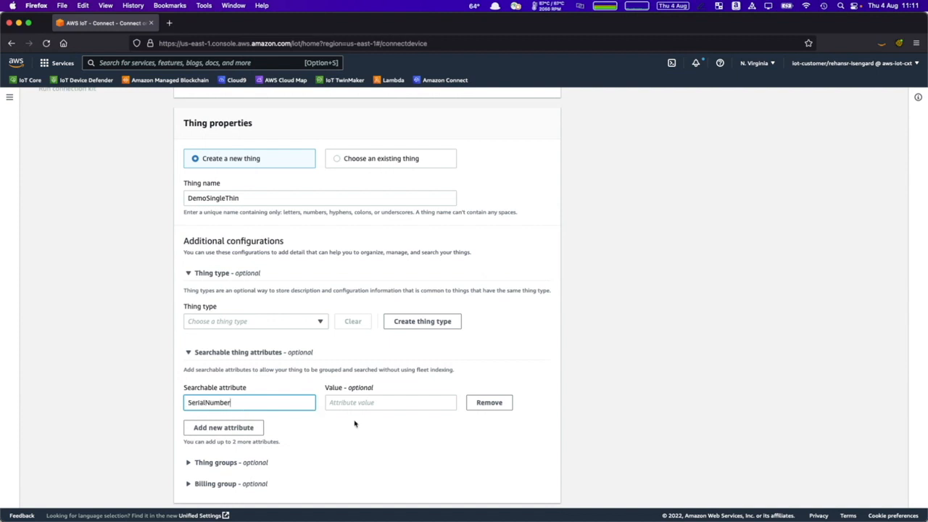
scroll(354, 423, "down", 1)
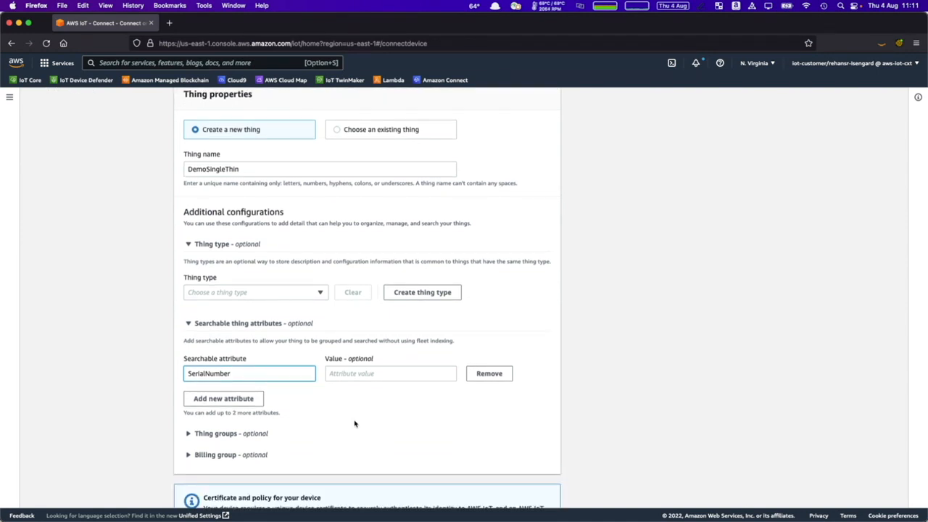
Expand and review the thing group and billing group options, leave them unset and proceed to the platform and SDK choice.
scroll(354, 423, "down", 2)
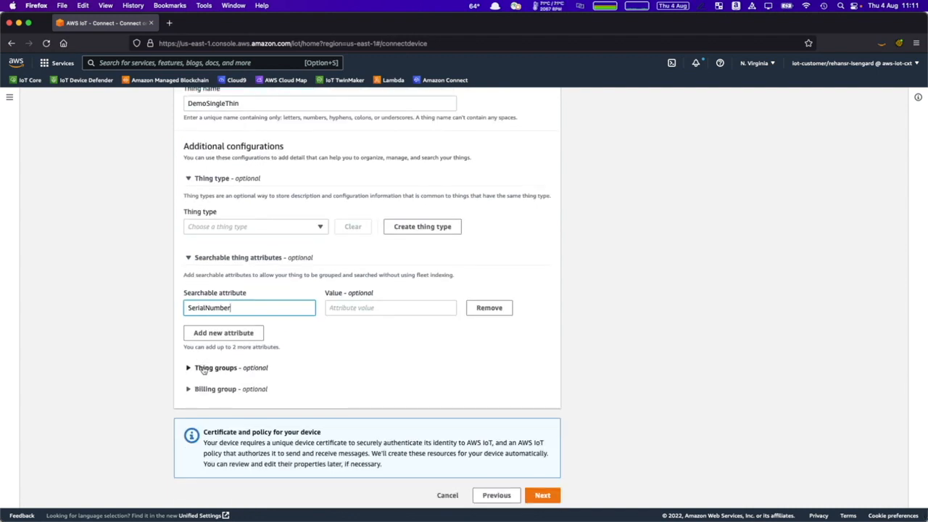
left_click(203, 368)
left_click(210, 466)
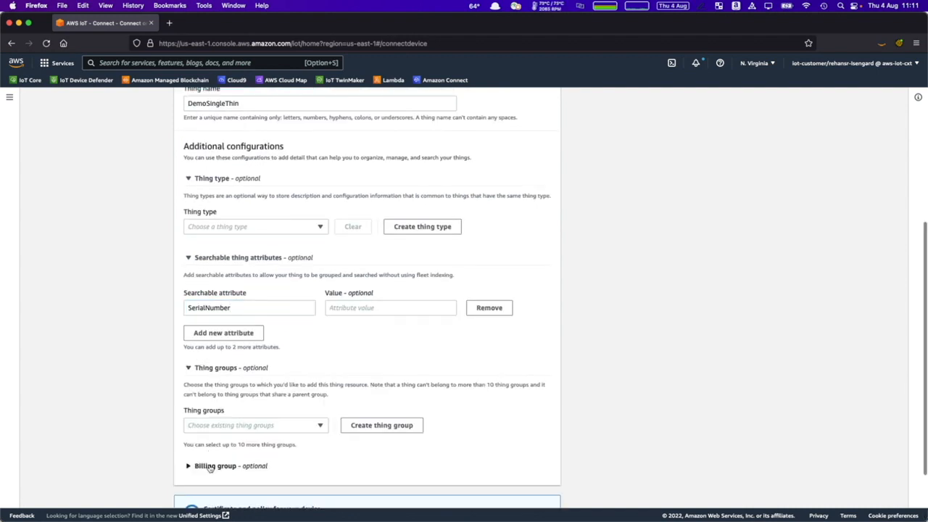
scroll(275, 425, "up", 6)
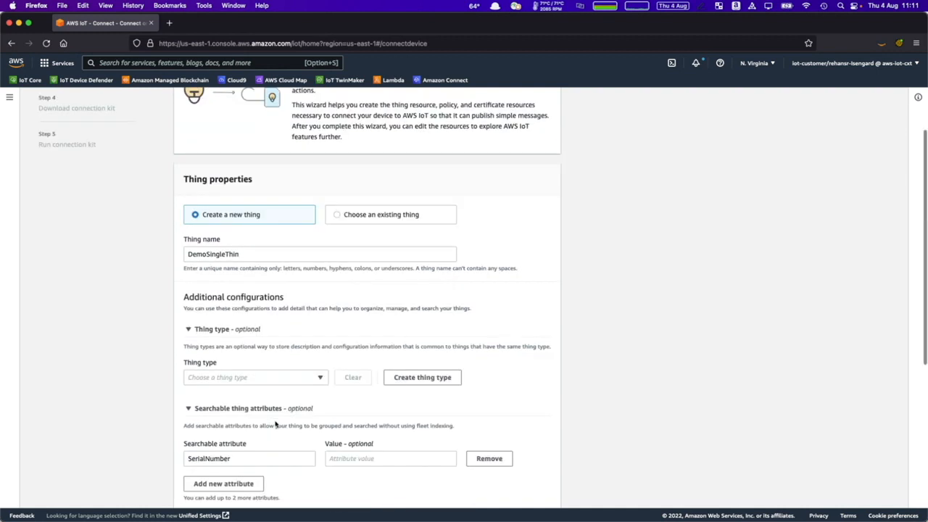
scroll(272, 365, "down", 8)
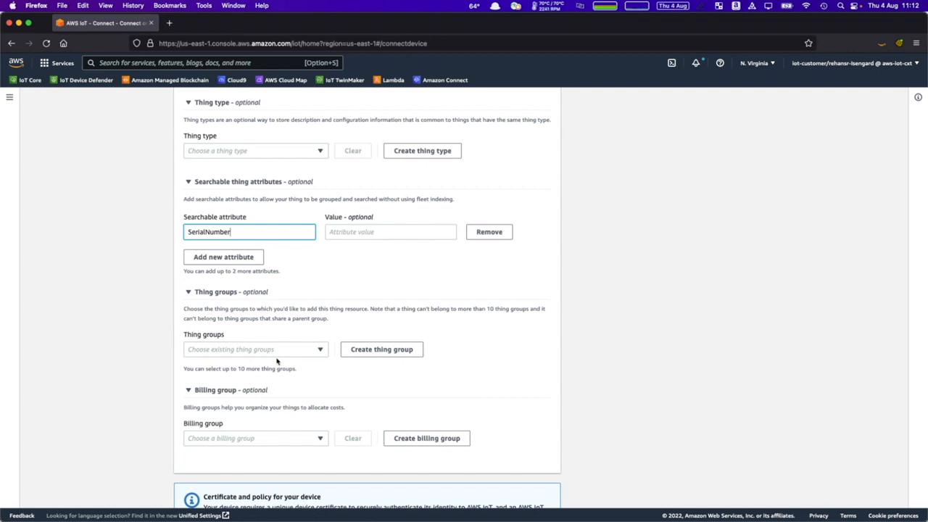
scroll(276, 360, "down", 2)
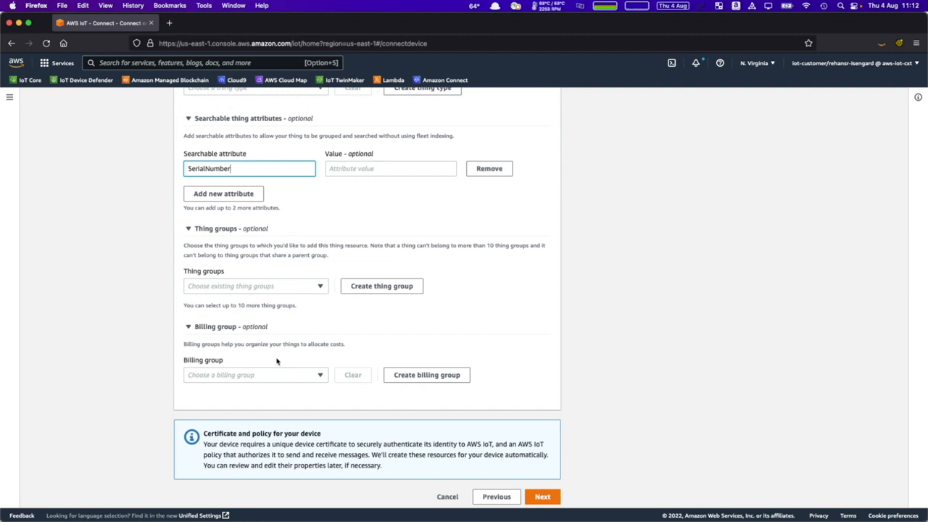
scroll(276, 361, "down", 1)
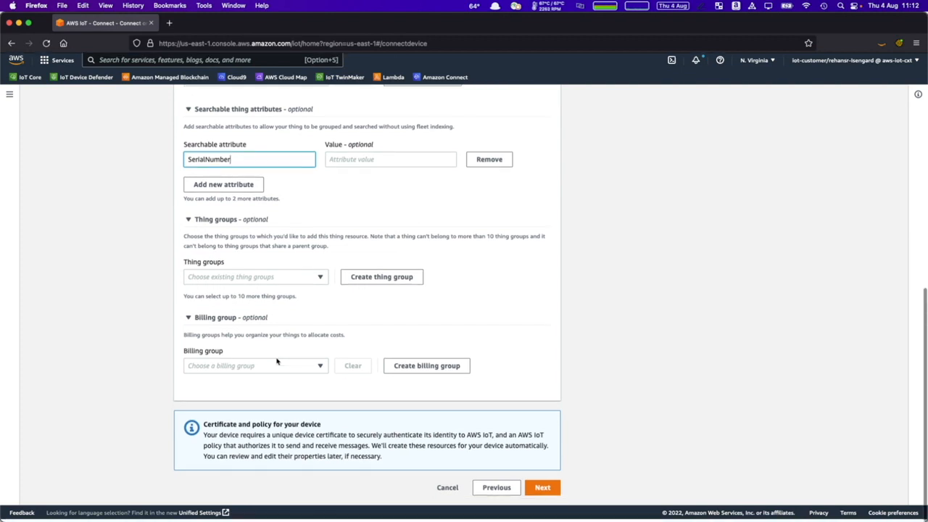
left_click(543, 487)
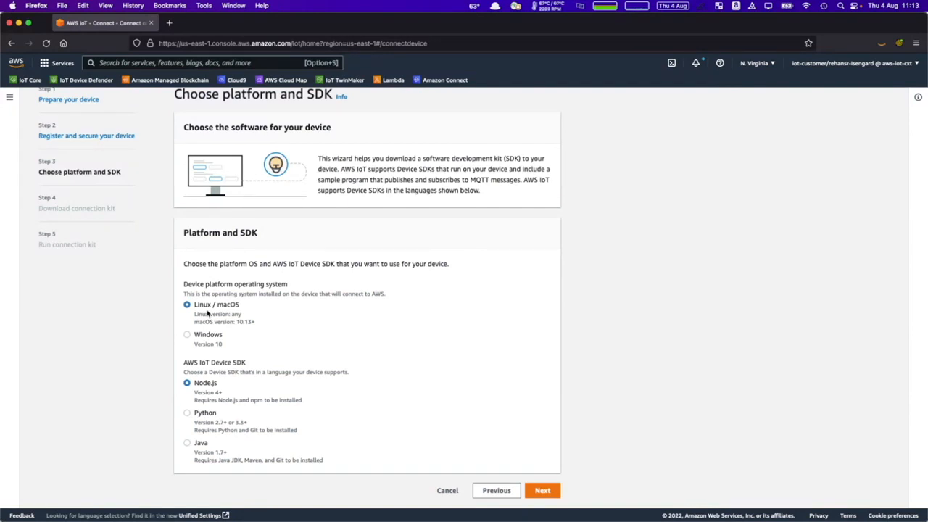
Accept the Linux / macOS platform with the Node.js device SDK and download the connection kit.
left_click(542, 490)
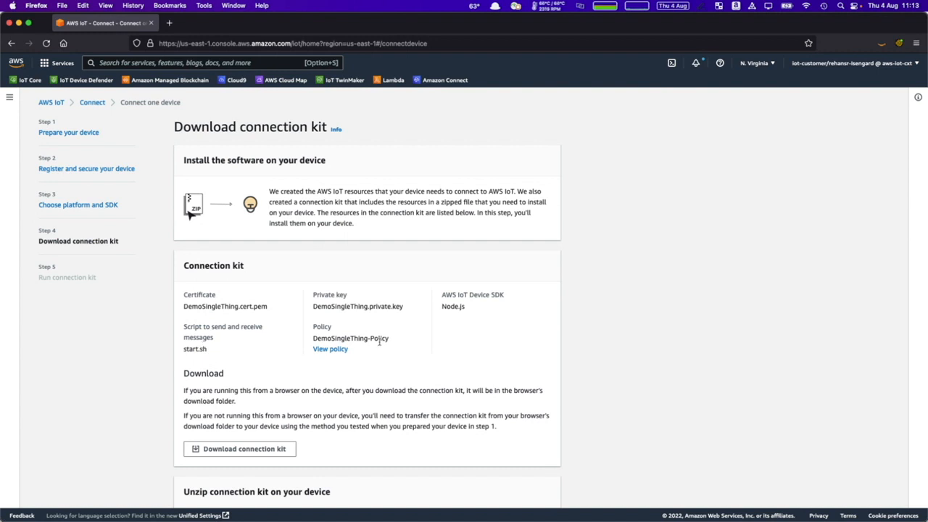
scroll(329, 369, "down", 1)
scroll(329, 370, "down", 1)
left_click(269, 381)
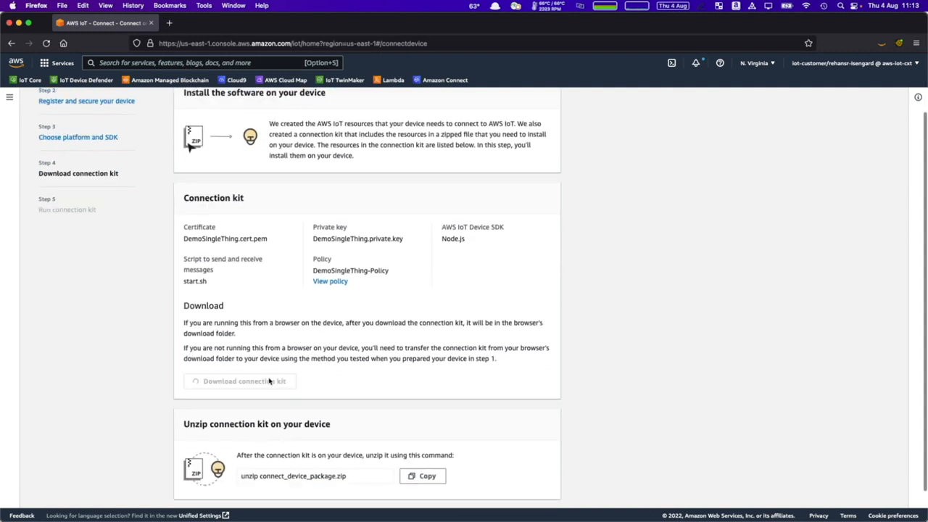
scroll(406, 345, "down", 1)
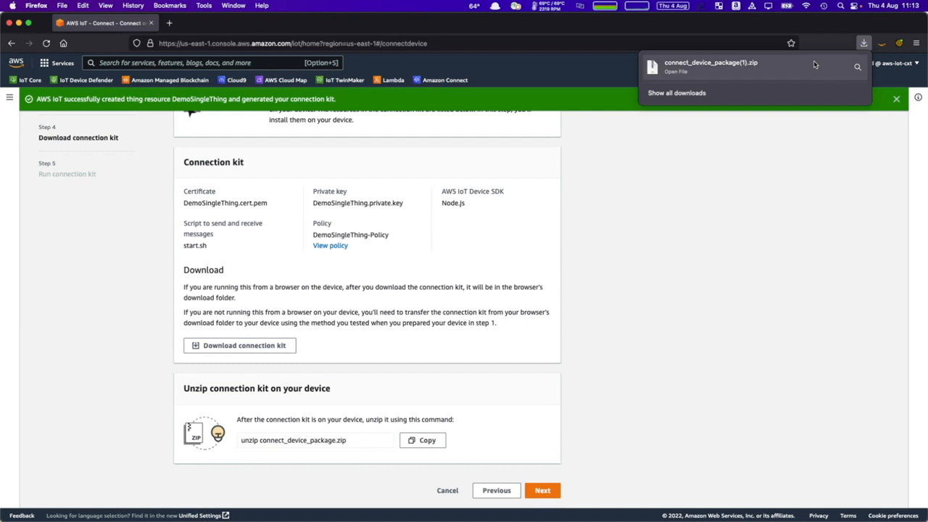
Copy the connection kit's unzip command and finish the connection wizard through to the new thing's details page.
left_click(428, 441)
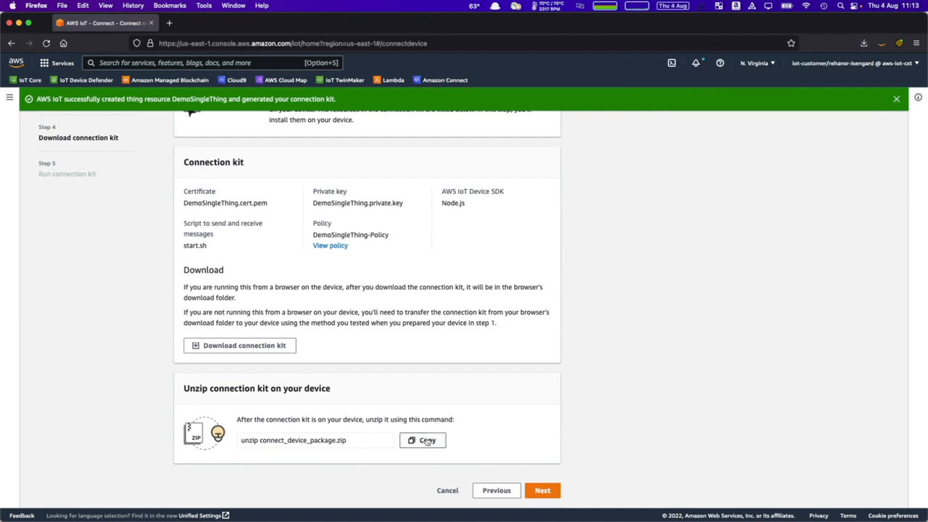
left_click(542, 490)
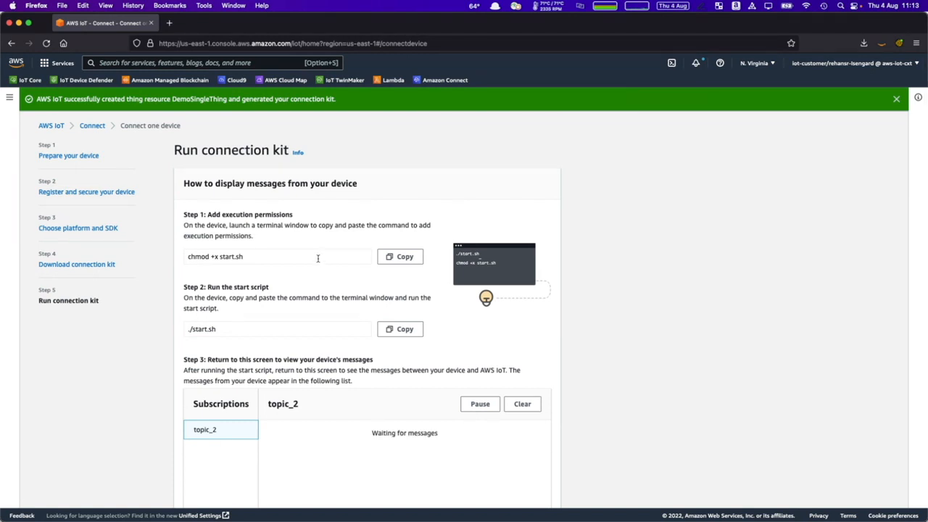
scroll(318, 258, "down", 2)
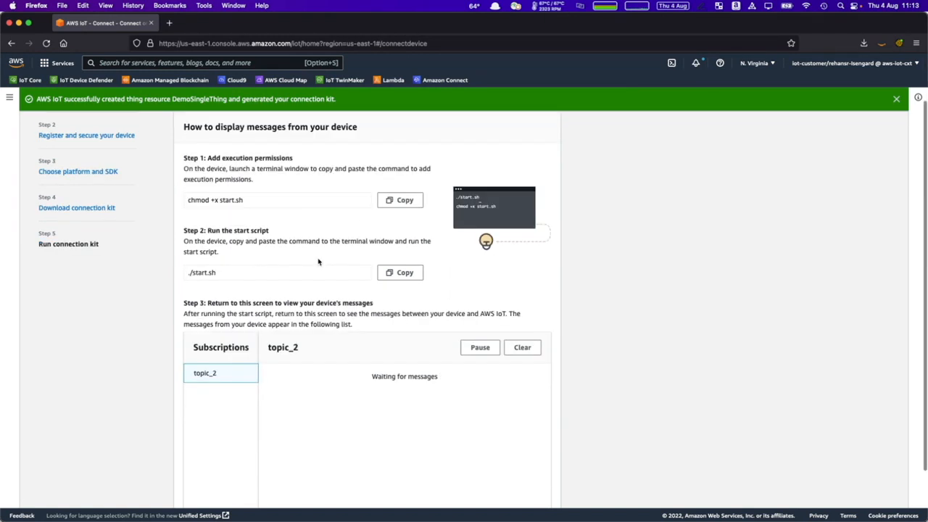
scroll(316, 273, "down", 2)
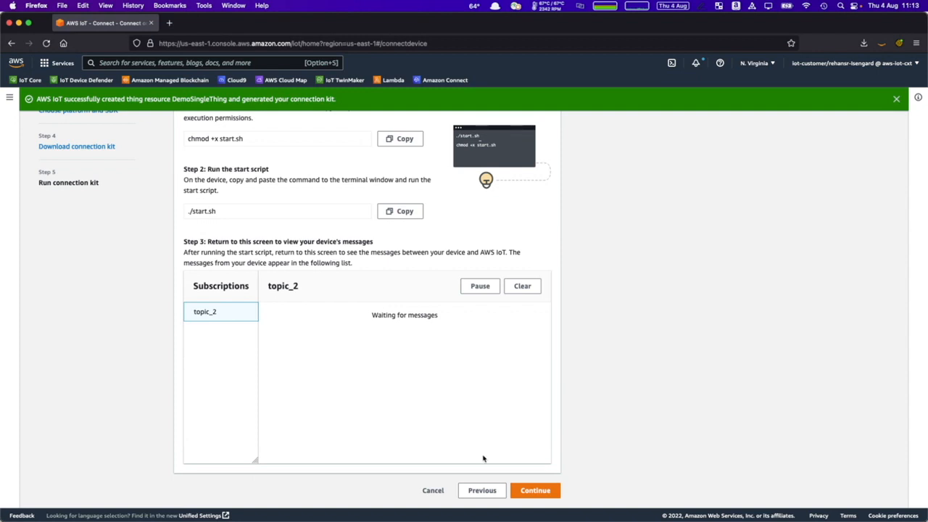
left_click(530, 491)
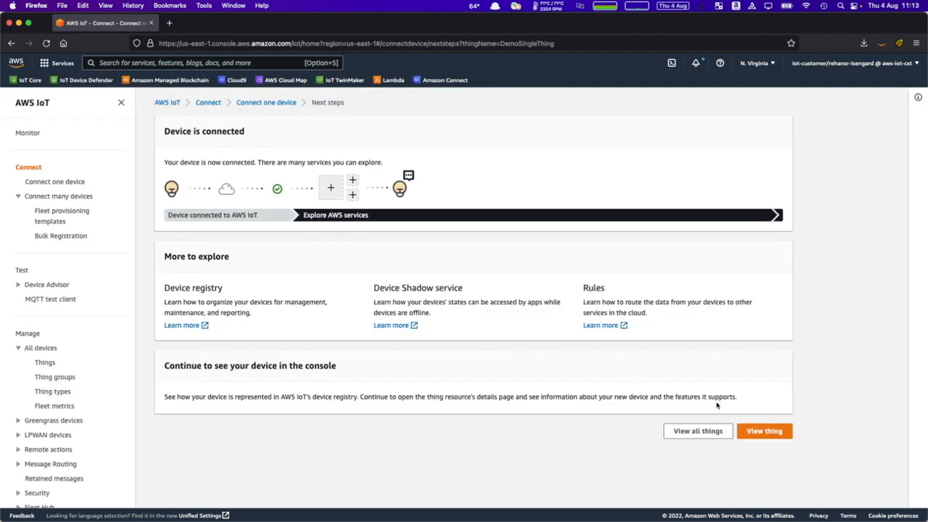
left_click(763, 431)
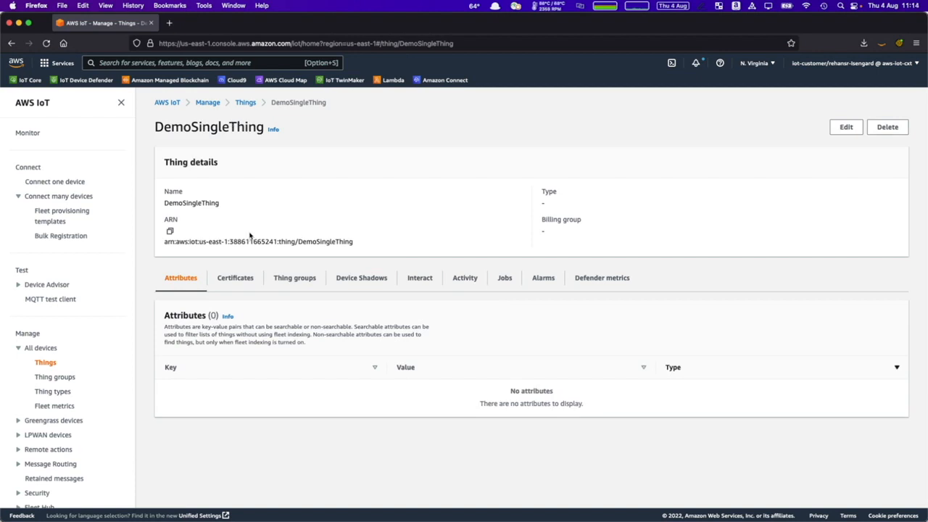
Start a fleet provisioning template, compare the authorized-user and claim-certificate scenarios, and proceed with unique certificates (JITP).
left_click(77, 213)
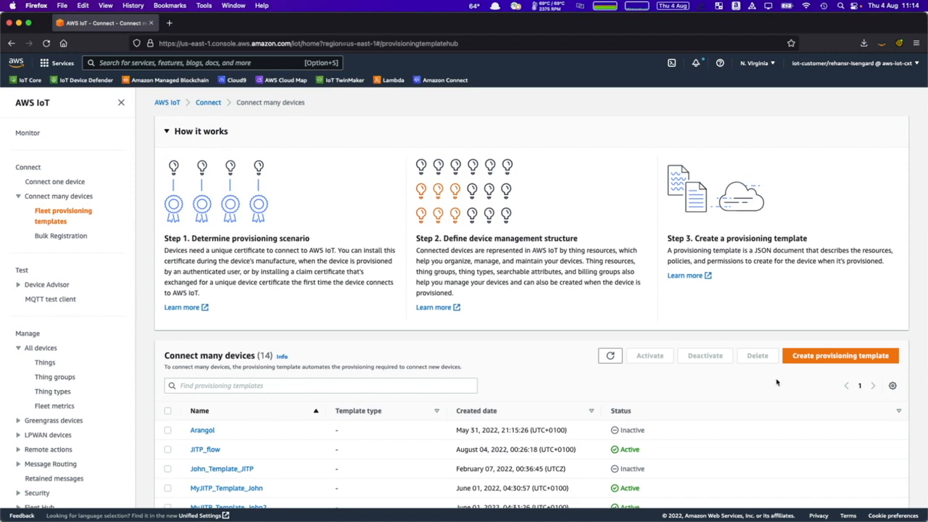
left_click(819, 360)
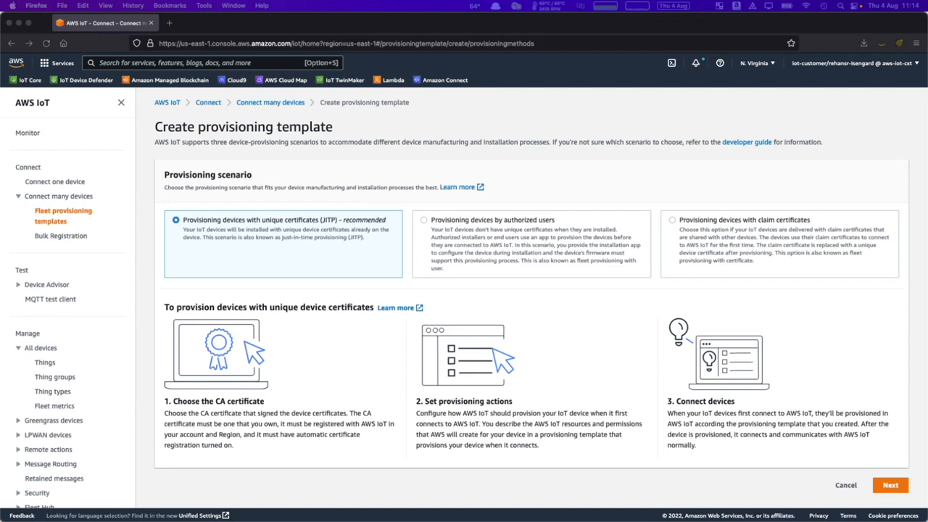
left_click(513, 250)
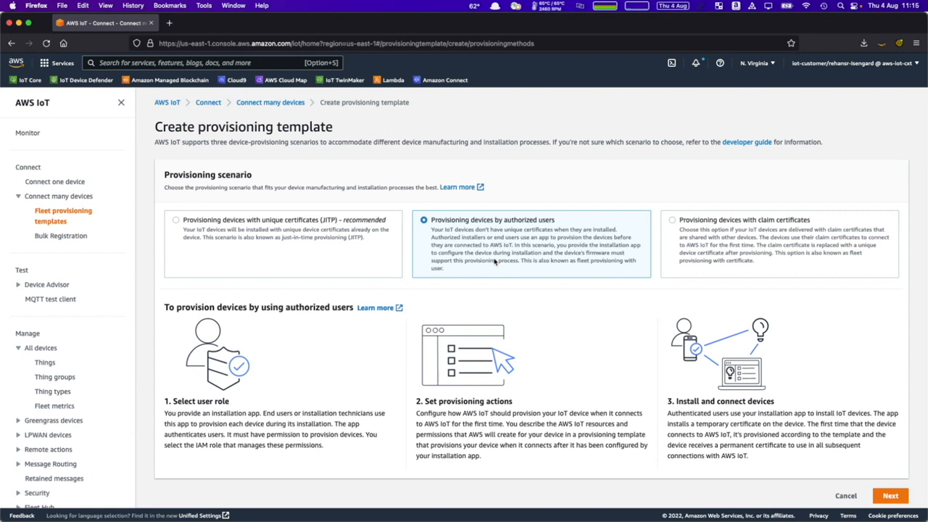
left_click(730, 232)
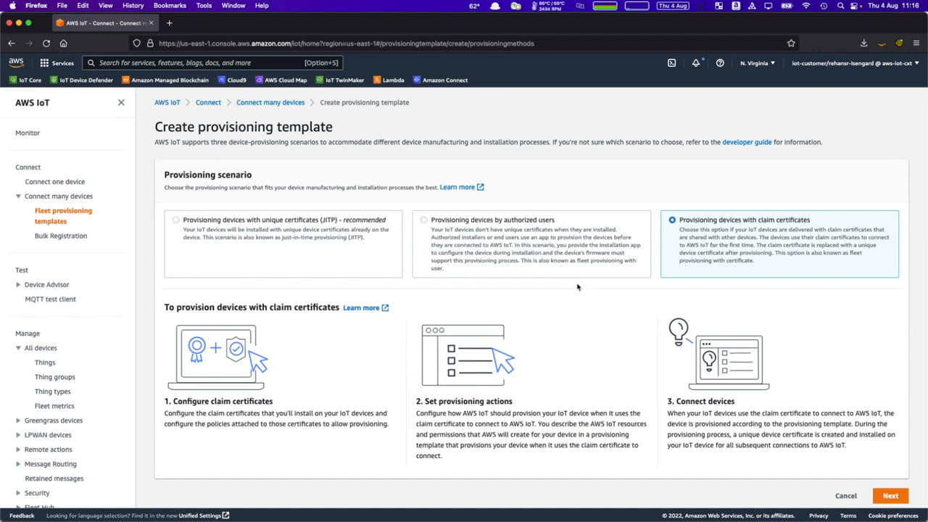
left_click(339, 231)
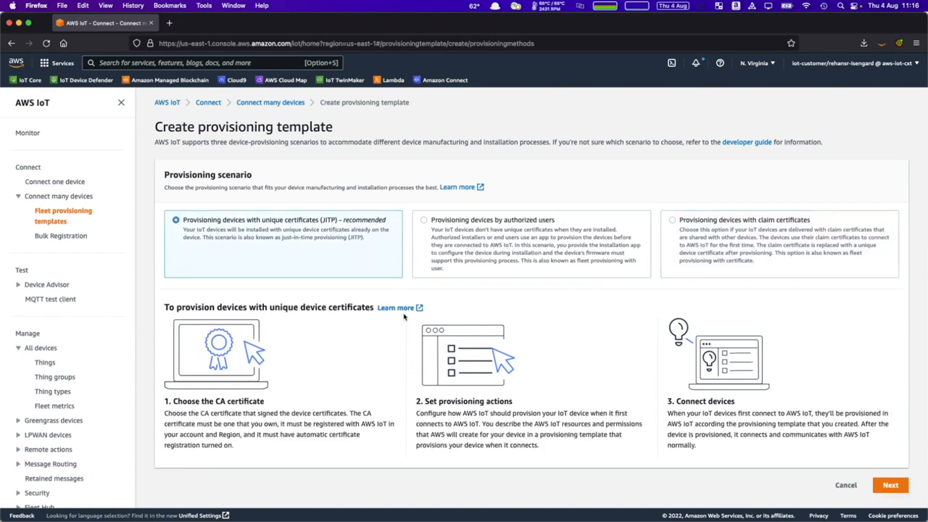
left_click(891, 485)
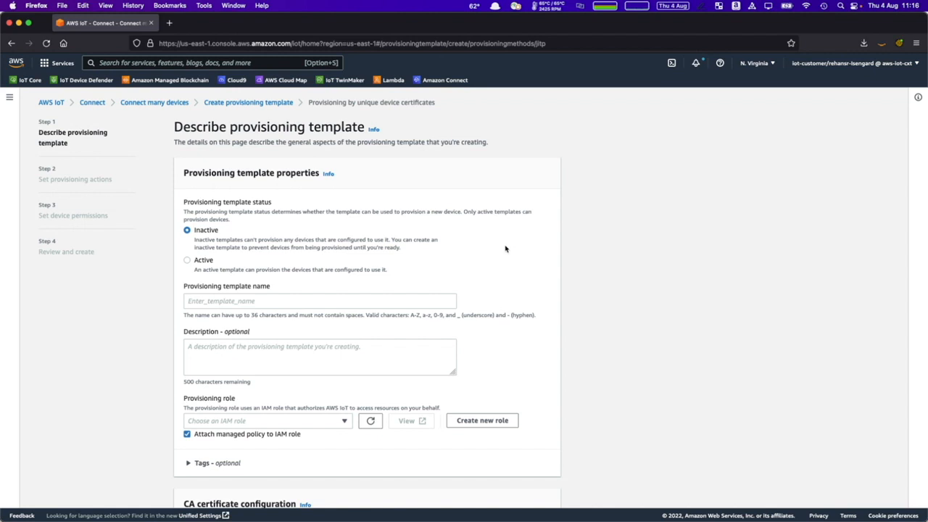
Set the provisioning template to Active, name it JITP_Prov_Template and describe it as "JITP Provision template".
left_click(200, 262)
left_click(223, 303)
type("JIT")
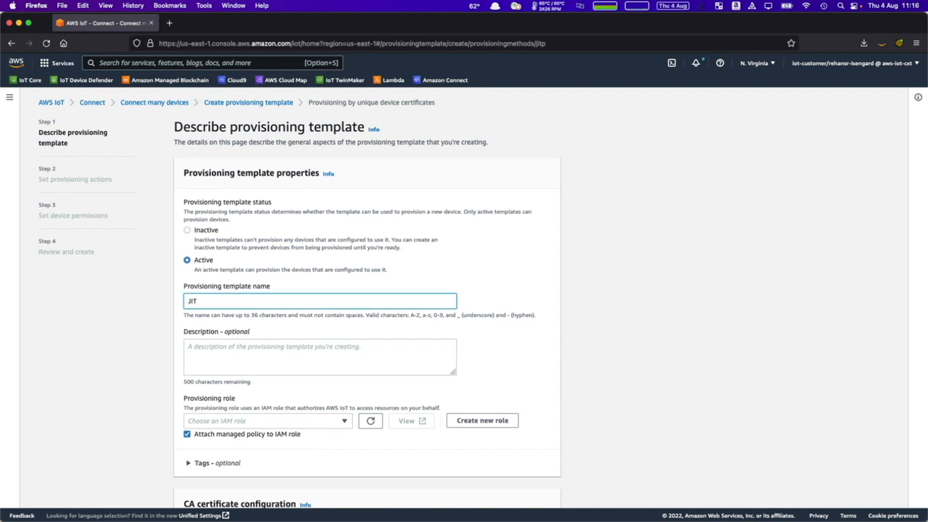
type("P_Prov_Template")
left_click(213, 354)
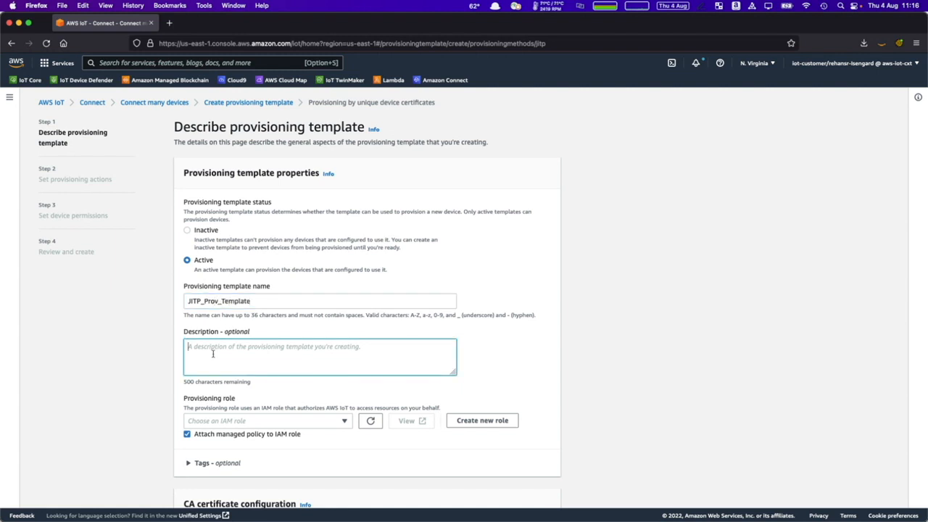
type("JITP")
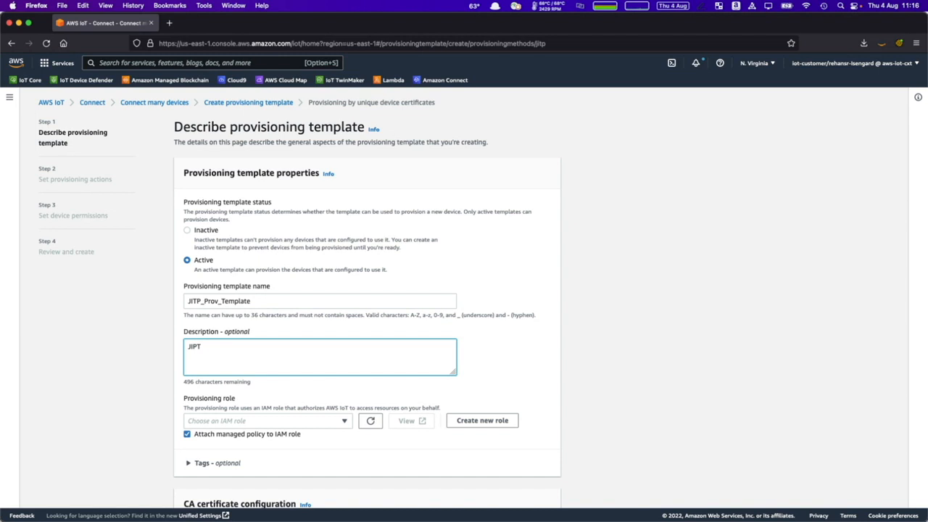
type(" Provision template")
Find the IAM role TestRole and assign it as the template's provisioning role.
scroll(239, 393, "down", 1)
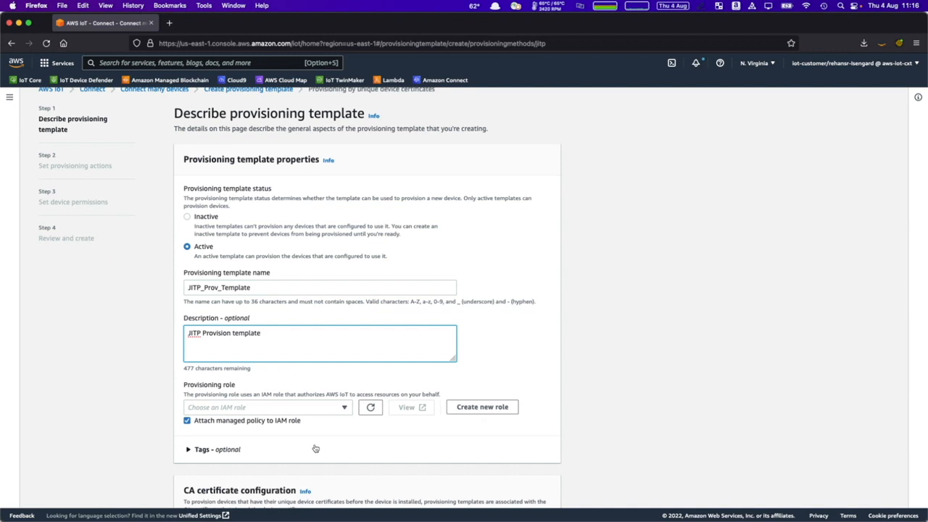
left_click(345, 408)
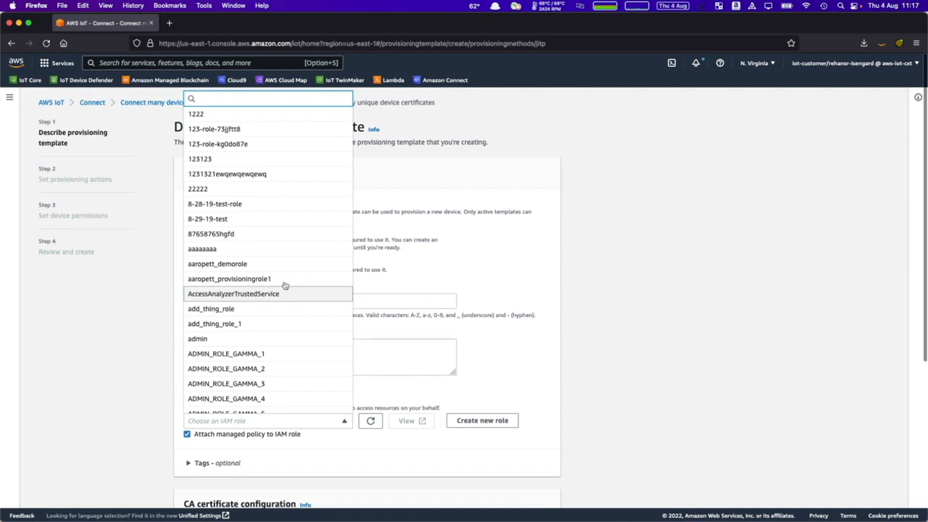
type("TetR")
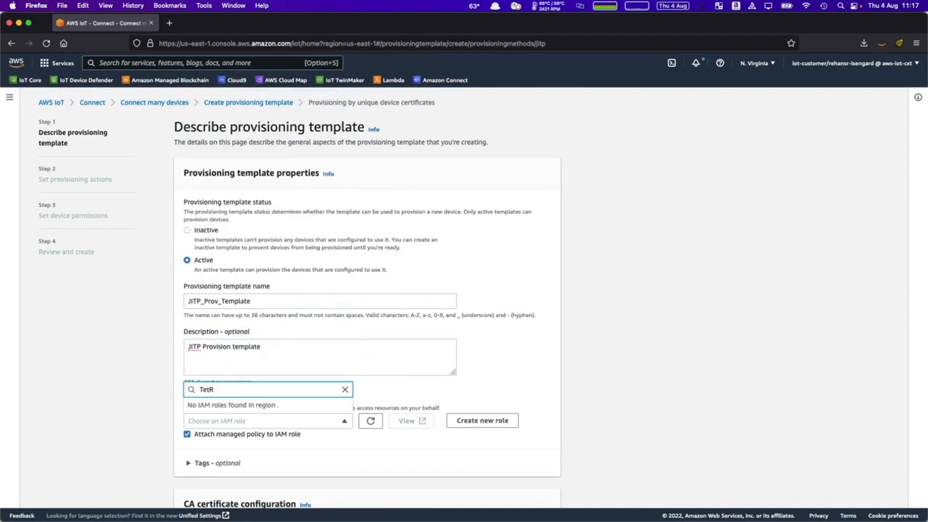
key("BackSpace")
key("BackSpace")
type("stT")
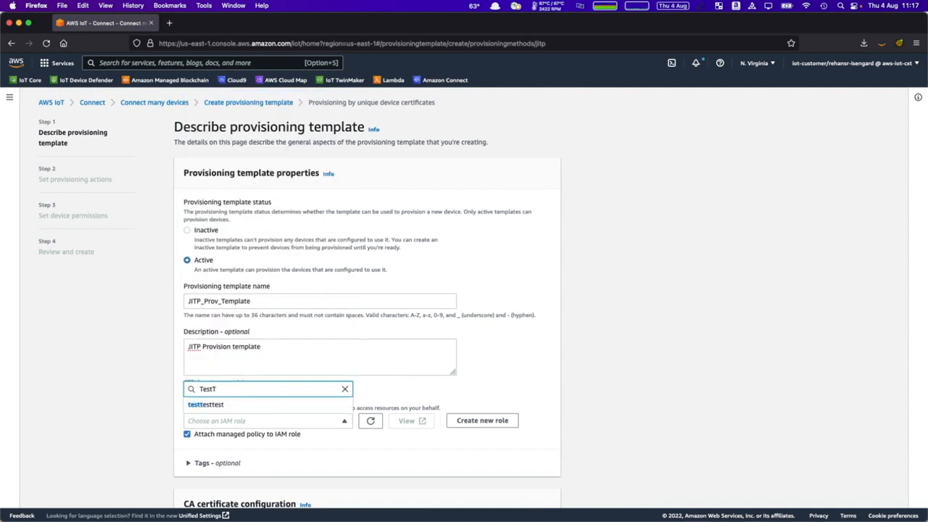
key("BackSpace")
type("Role")
left_click(283, 345)
Attach the listed CA certificate, turn automatic certificate registration on, and continue to the provisioning actions.
scroll(380, 420, "down", 5)
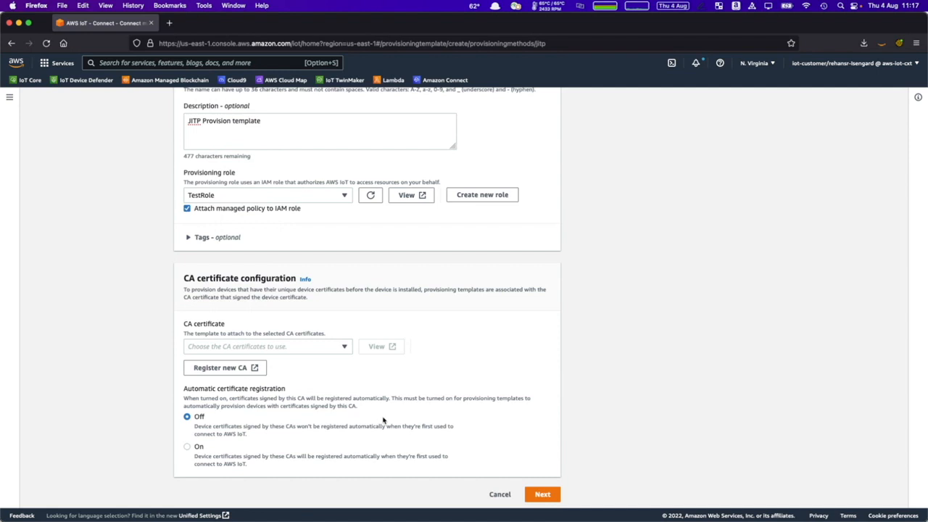
left_click(319, 346)
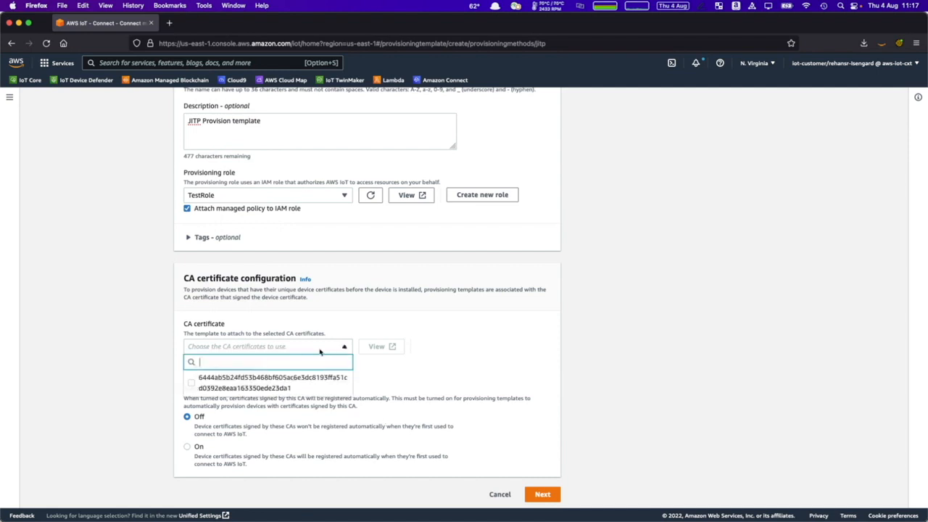
left_click(194, 383)
left_click(446, 434)
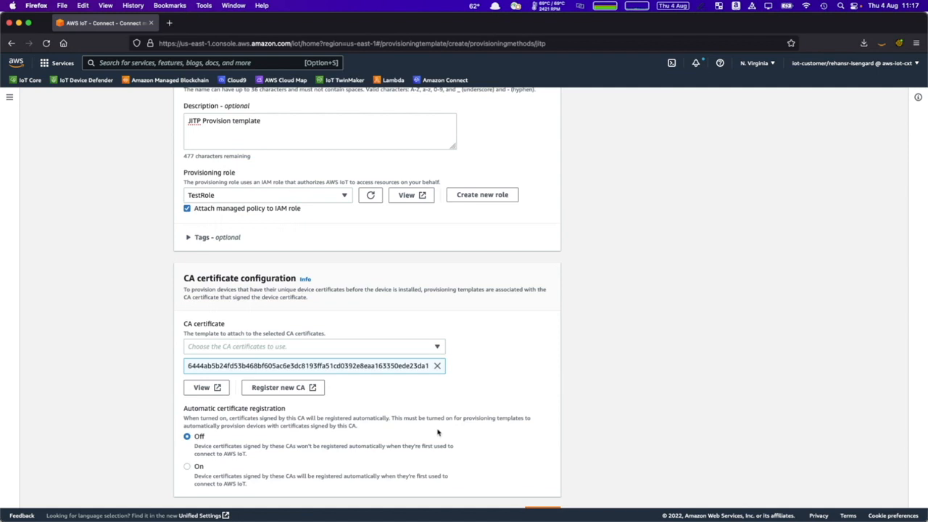
scroll(438, 433, "down", 1)
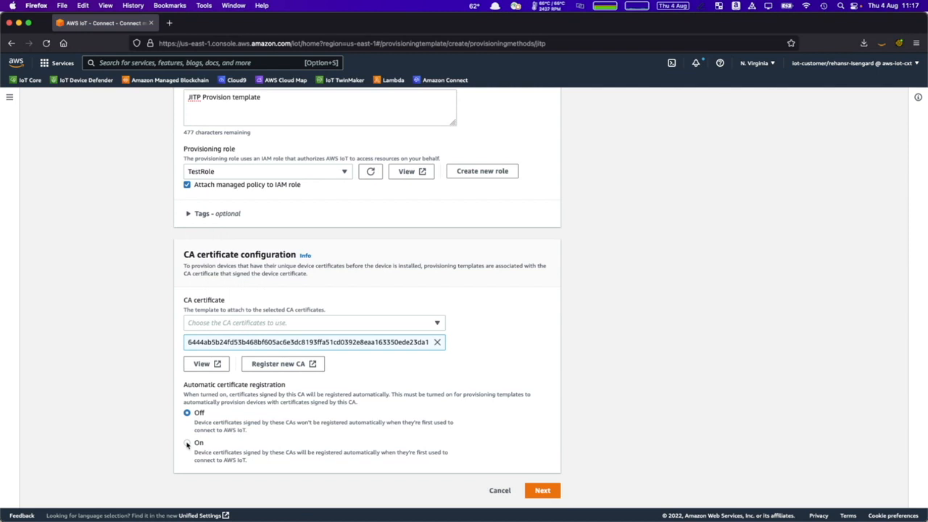
left_click(187, 443)
left_click(543, 491)
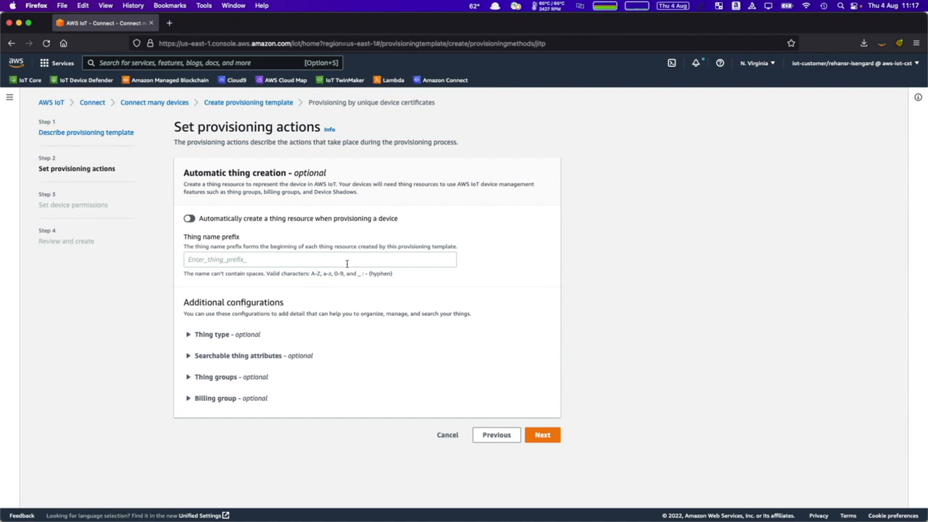
Expand the optional thing type, searchable attributes, thing groups and billing group settings, and continue to device permissions without configuring them.
left_click(195, 335)
left_click(233, 414)
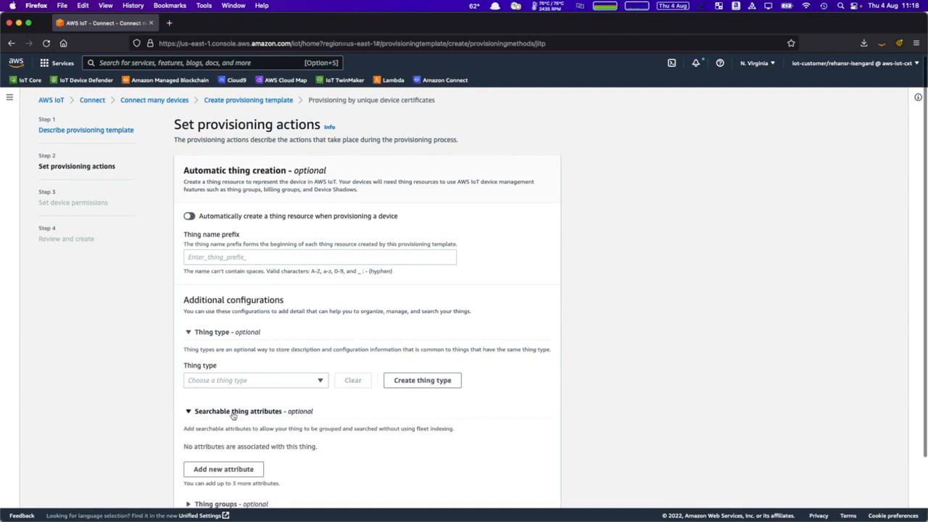
scroll(233, 414, "down", 3)
left_click(214, 431)
scroll(216, 464, "down", 2)
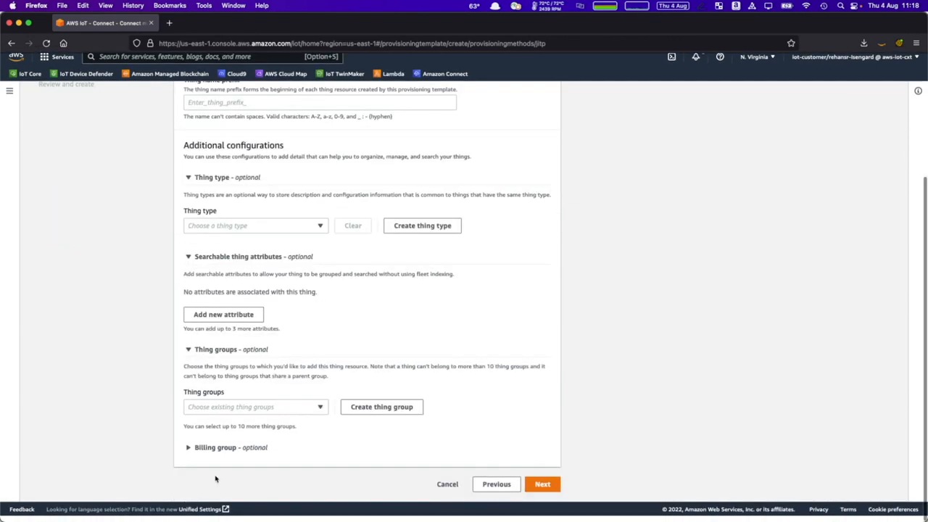
left_click(218, 451)
scroll(476, 433, "up", 5)
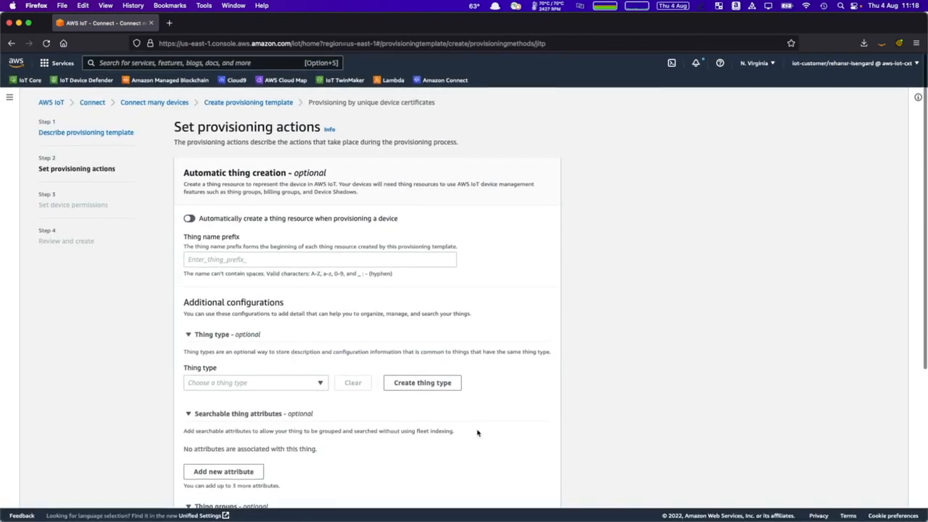
scroll(477, 433, "down", 5)
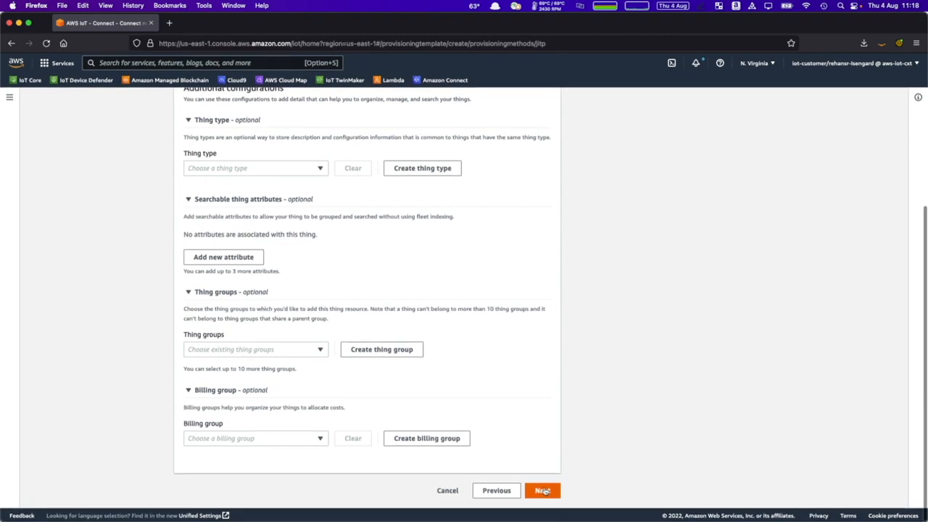
left_click(542, 491)
Attach the policy TestPolicy to the device permissions and continue to the review.
scroll(208, 336, "down", 1)
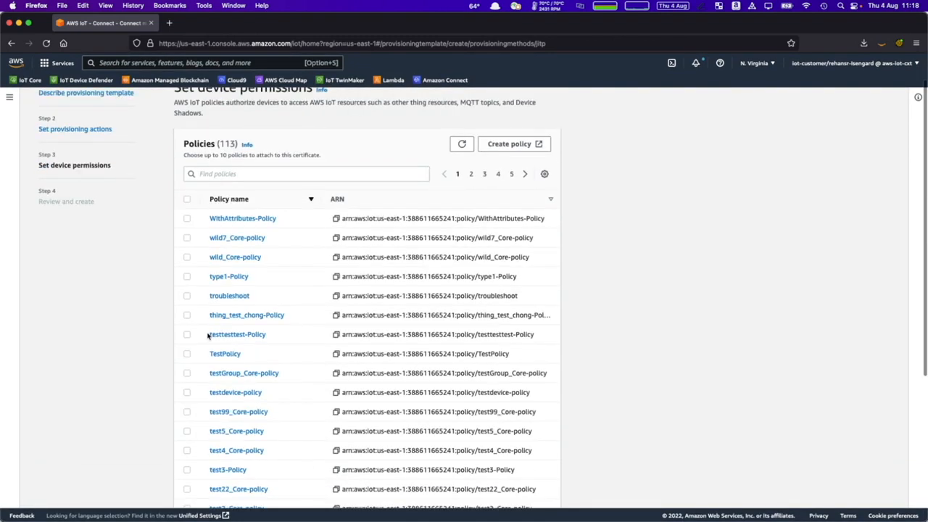
left_click(186, 354)
scroll(487, 371, "down", 2)
scroll(487, 371, "down", 3)
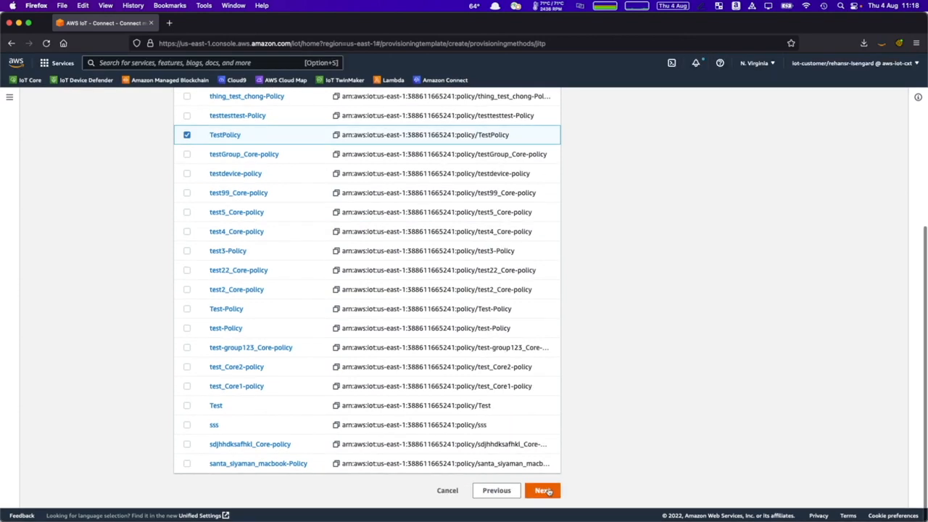
left_click(543, 491)
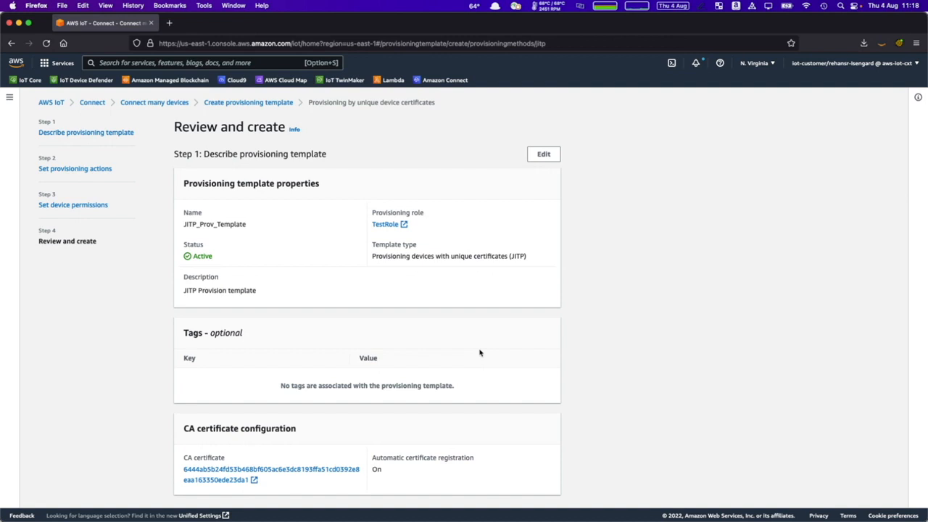
Review the template's properties, CA configuration, provisioning actions and policies, and create the provisioning template.
scroll(479, 352, "down", 5)
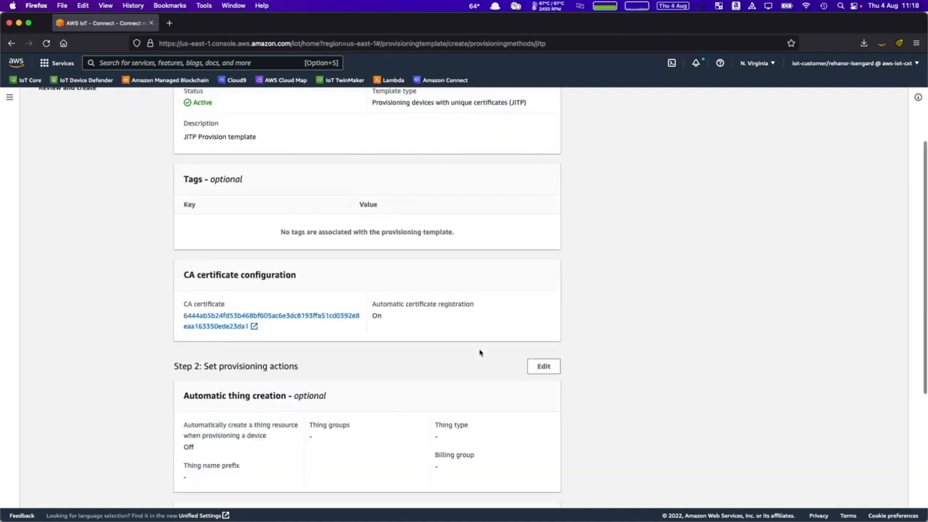
scroll(480, 352, "down", 2)
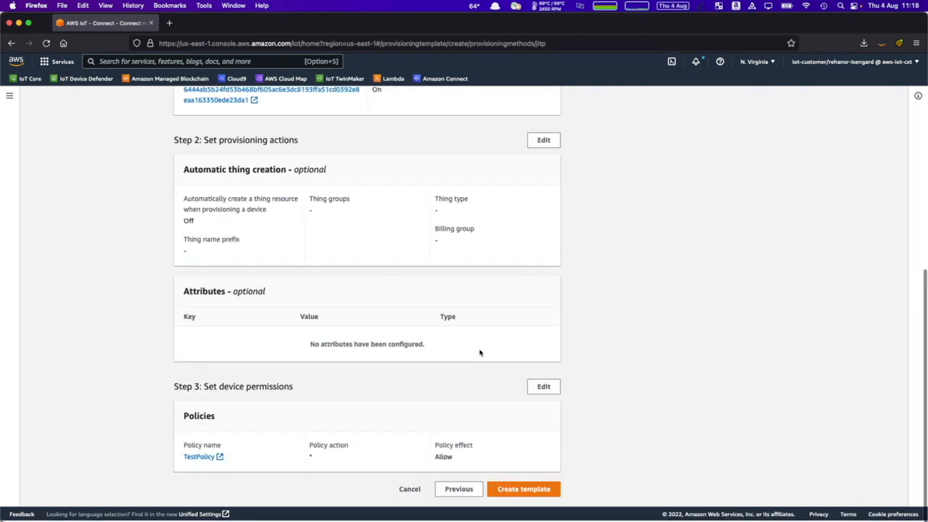
scroll(479, 352, "up", 10)
scroll(479, 353, "down", 10)
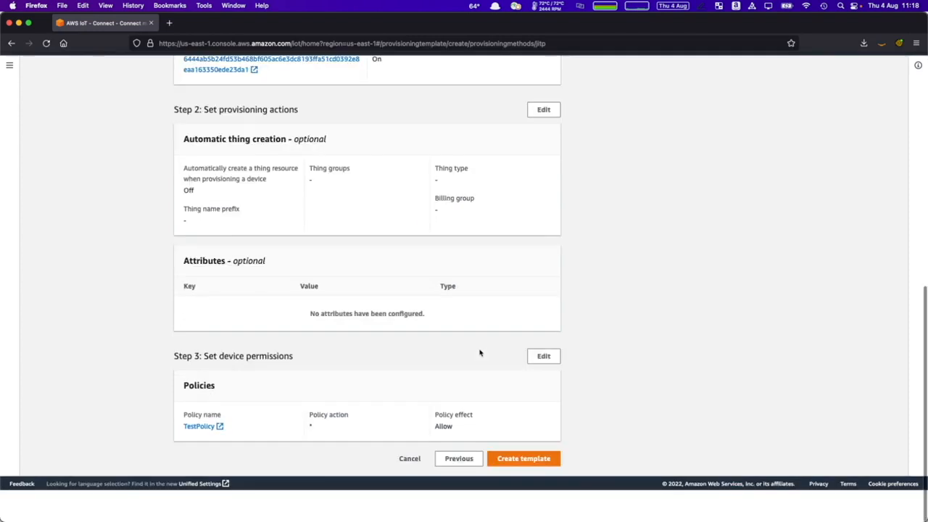
left_click(520, 491)
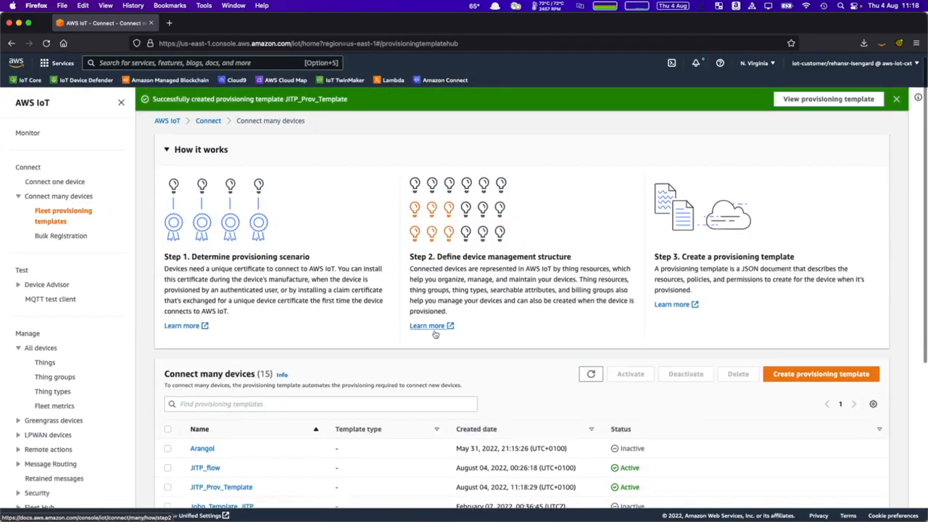
Open JITP_Prov_Template and examine its details and the version 1 JSON document.
scroll(434, 332, "down", 1)
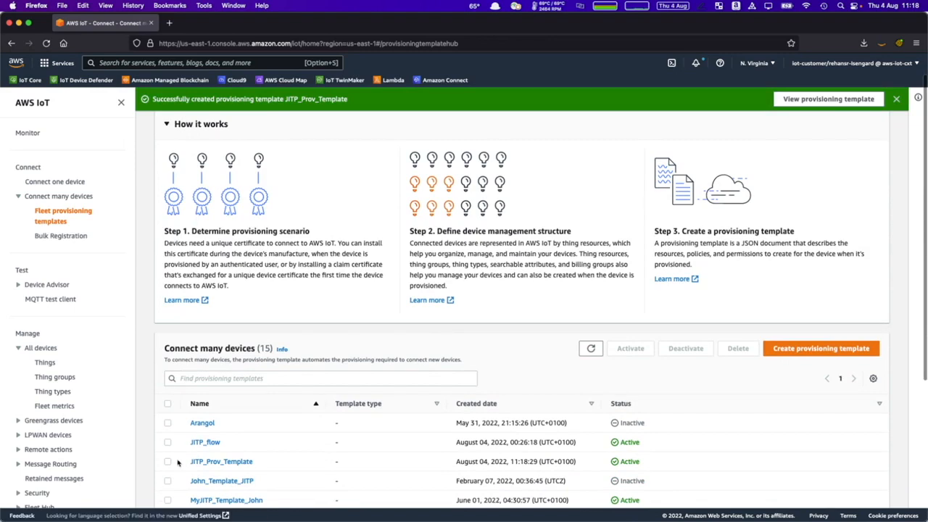
left_click(204, 461)
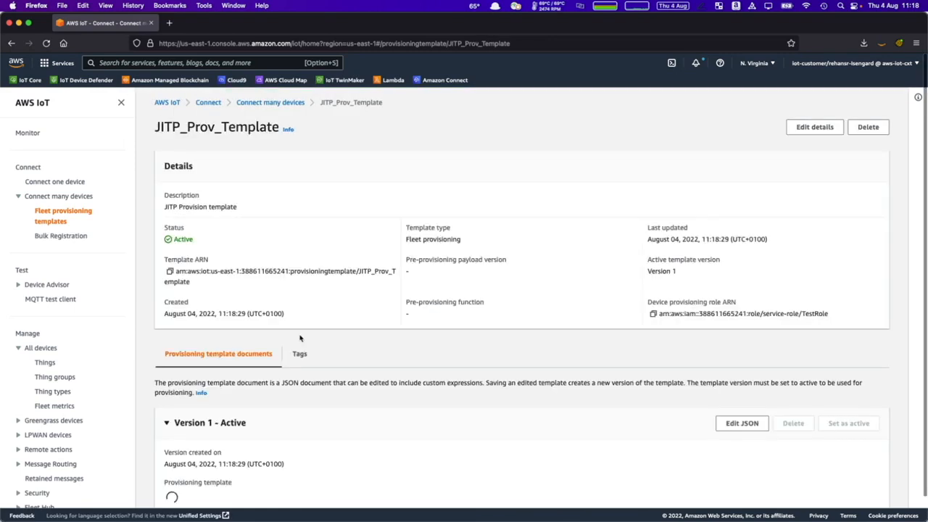
scroll(300, 338, "down", 3)
scroll(300, 338, "down", 5)
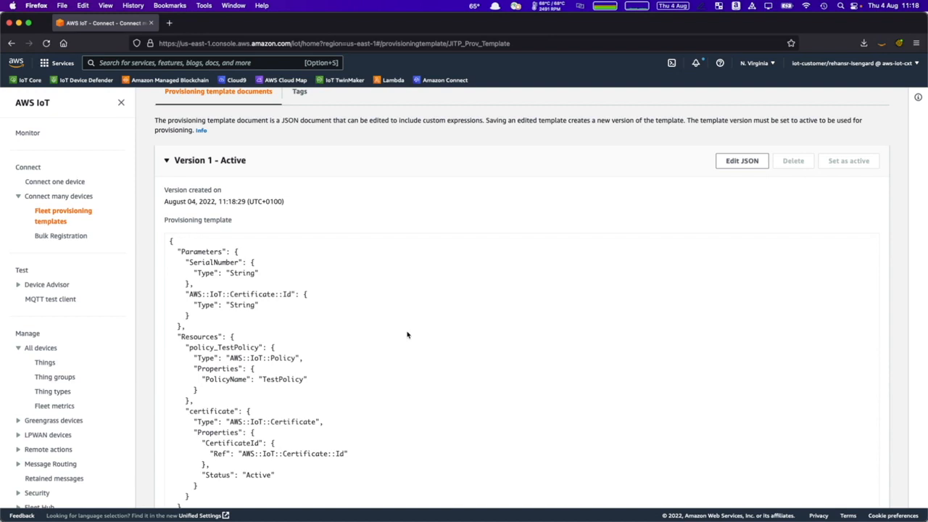
scroll(407, 335, "up", 5)
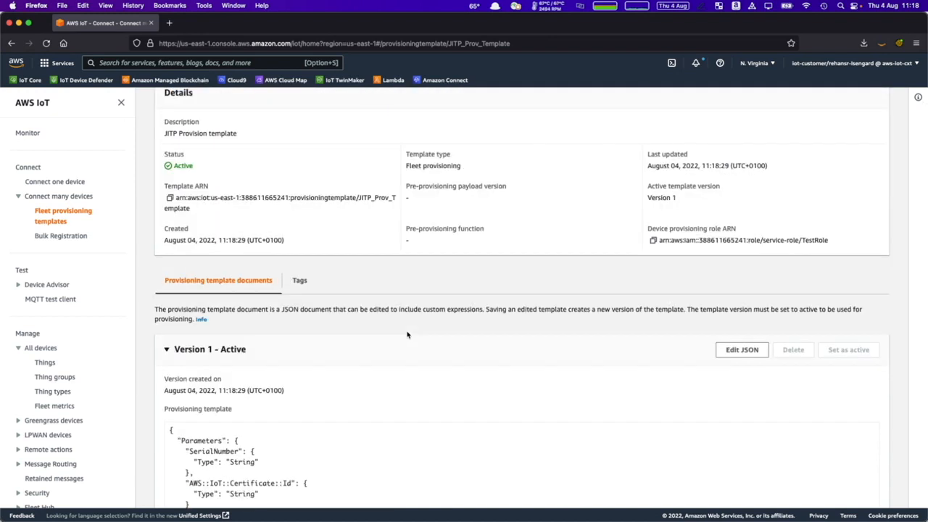
scroll(407, 335, "up", 2)
scroll(408, 335, "down", 6)
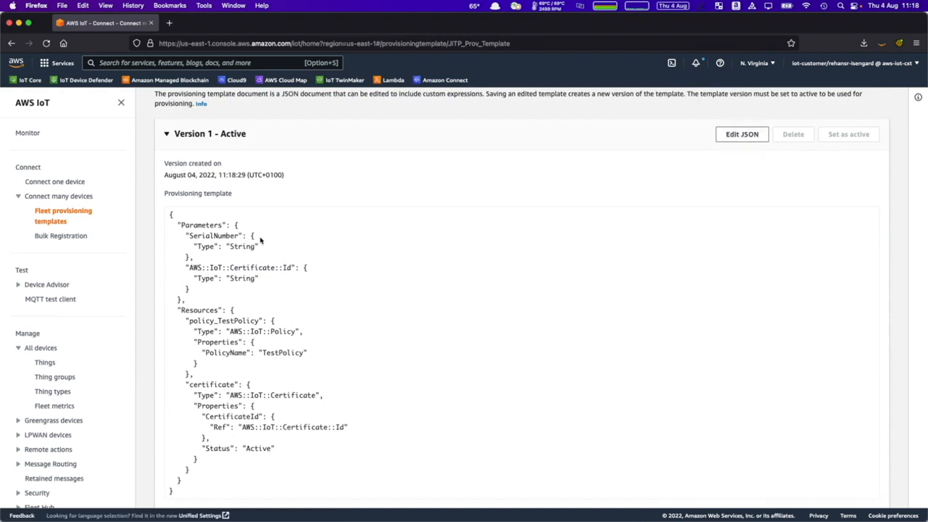
scroll(261, 285, "down", 1)
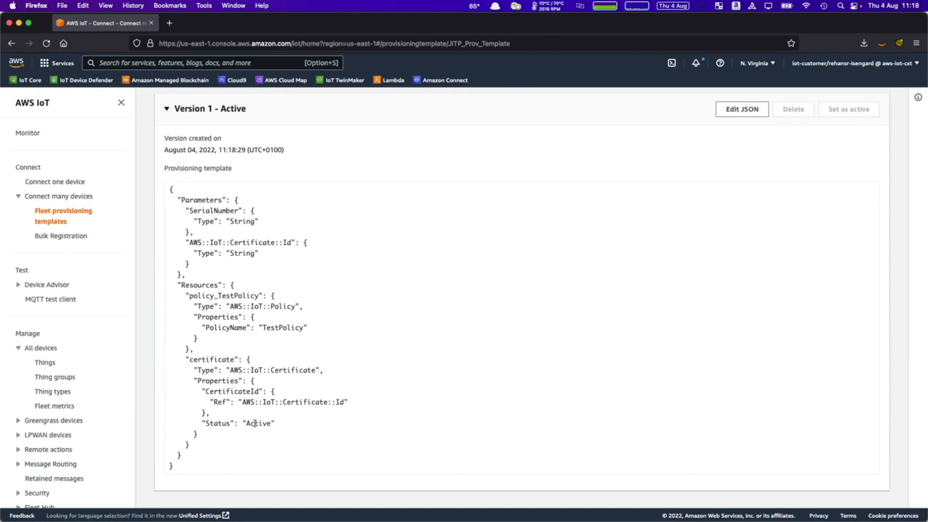
Edit the version 1 JSON to remove the policy_TestPolicy resource block and save it as a new version.
left_click(742, 109)
scroll(218, 311, "down", 3)
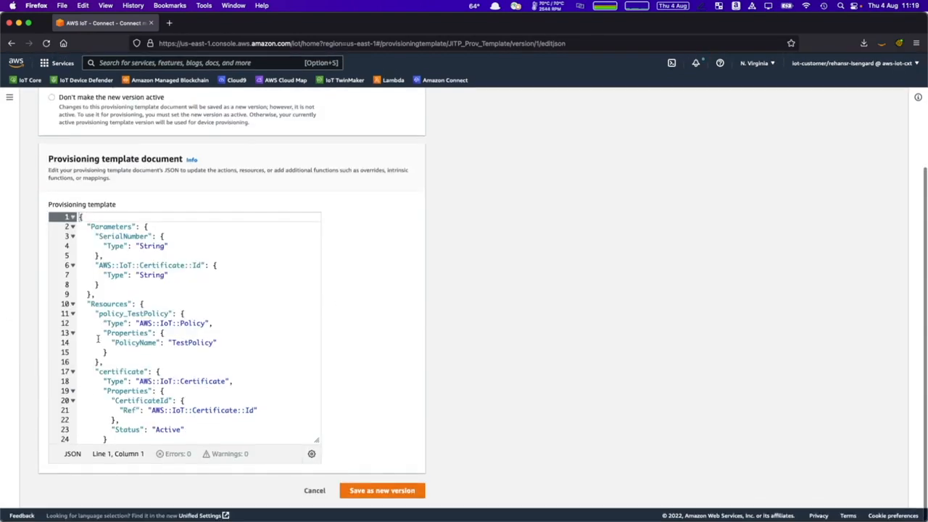
left_click_drag(105, 362, 90, 313)
key("BackSpace")
key("BackSpace")
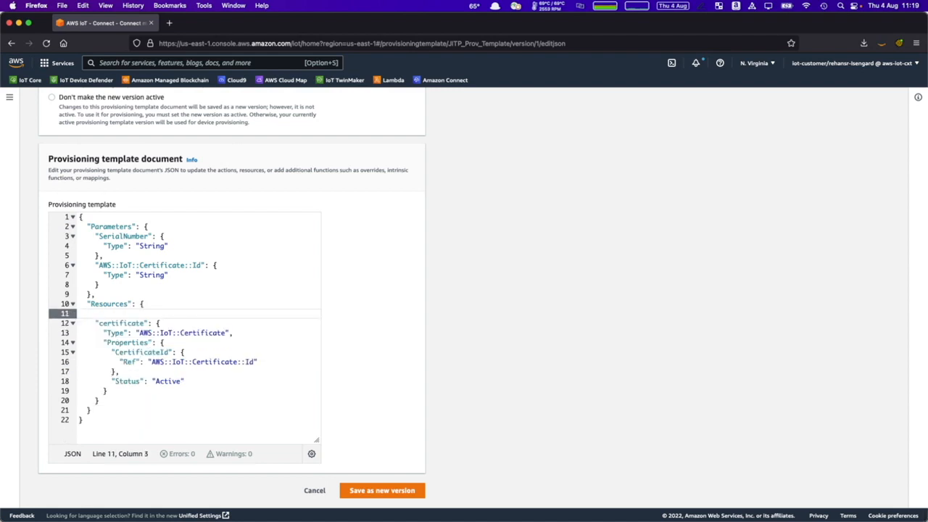
key("BackSpace")
key("BackSpace")
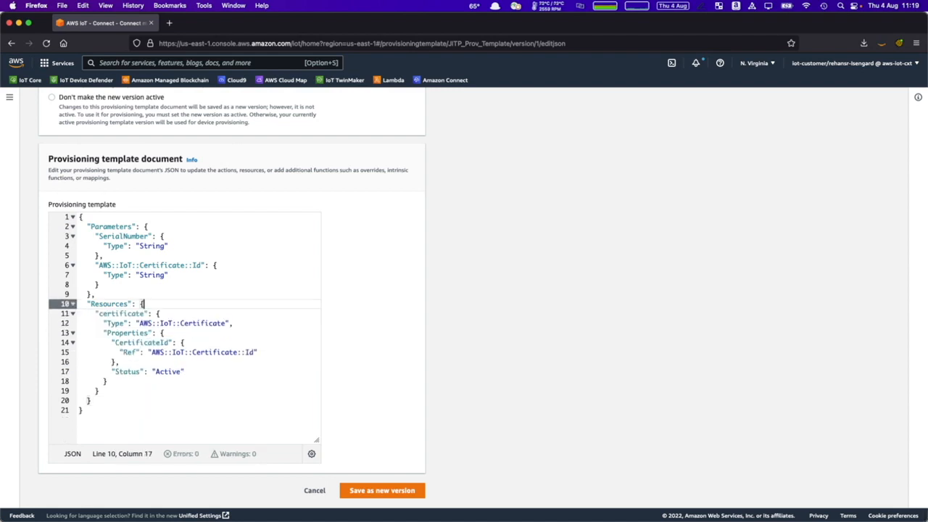
left_click(376, 490)
Compare the two template versions, set version 1 as active, and return to the fleet provisioning templates list.
scroll(138, 126, "down", 2)
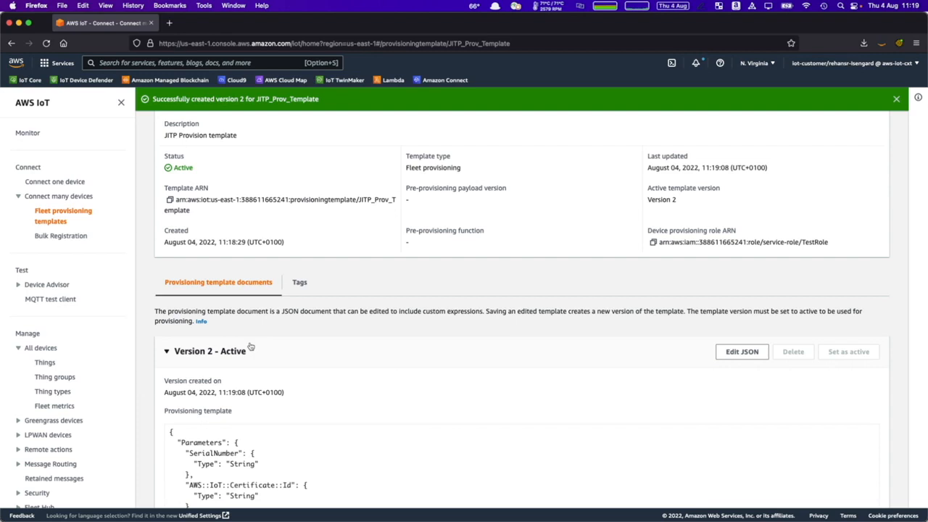
scroll(248, 346, "down", 3)
scroll(251, 346, "down", 2)
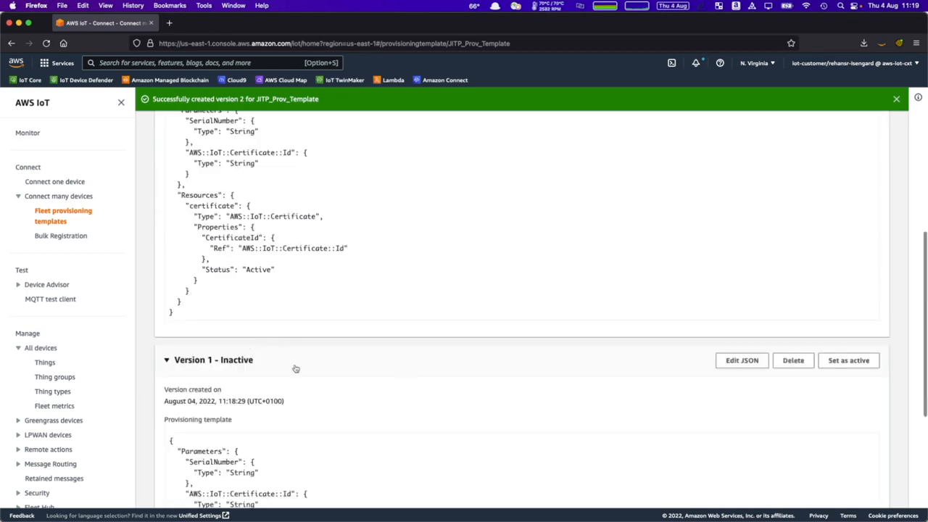
scroll(296, 369, "up", 2)
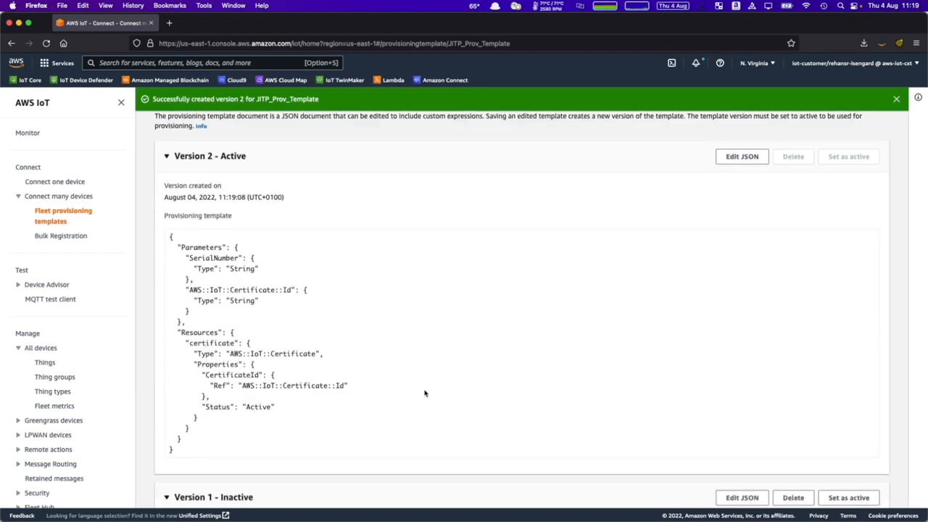
scroll(712, 386, "down", 3)
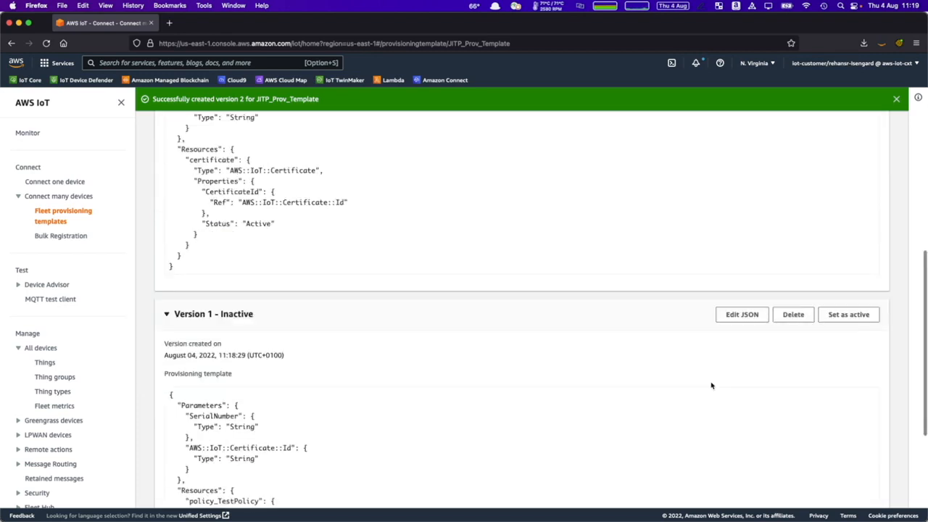
left_click(839, 319)
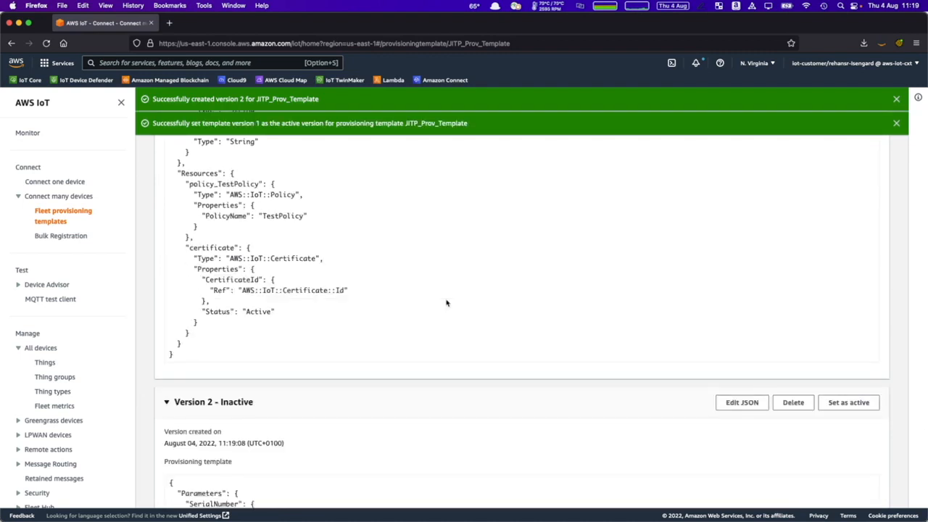
scroll(167, 224, "up", 2)
left_click(81, 215)
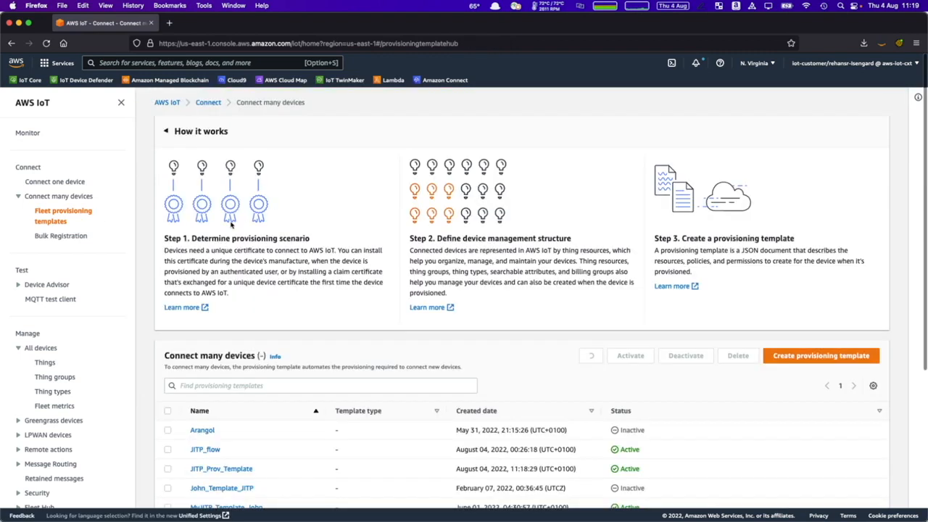
Start creating another provisioning template using the scenario for provisioning devices by authorized users.
left_click(821, 356)
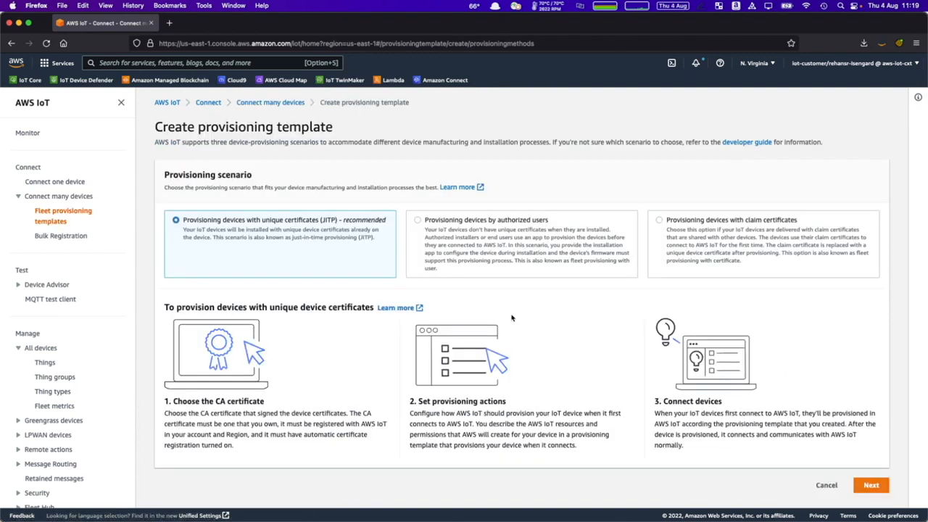
left_click(516, 251)
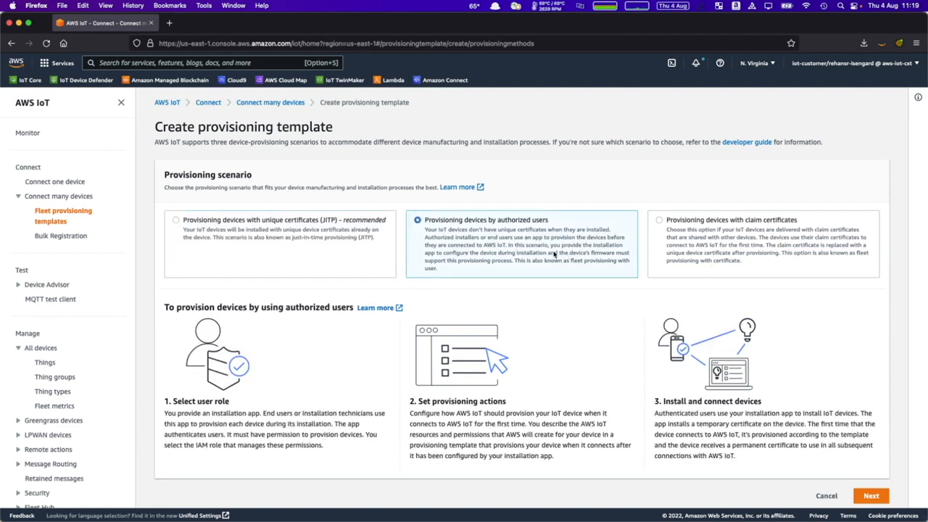
left_click(875, 496)
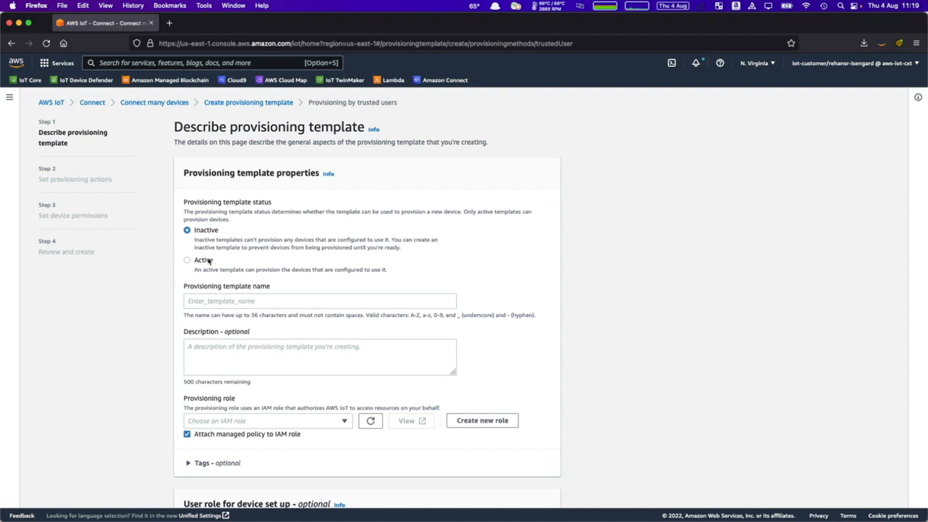
Set the template status to Active, name it TrustedUserFlow, and enter the description "Trusted user flow".
left_click(206, 260)
scroll(239, 255, "down", 3)
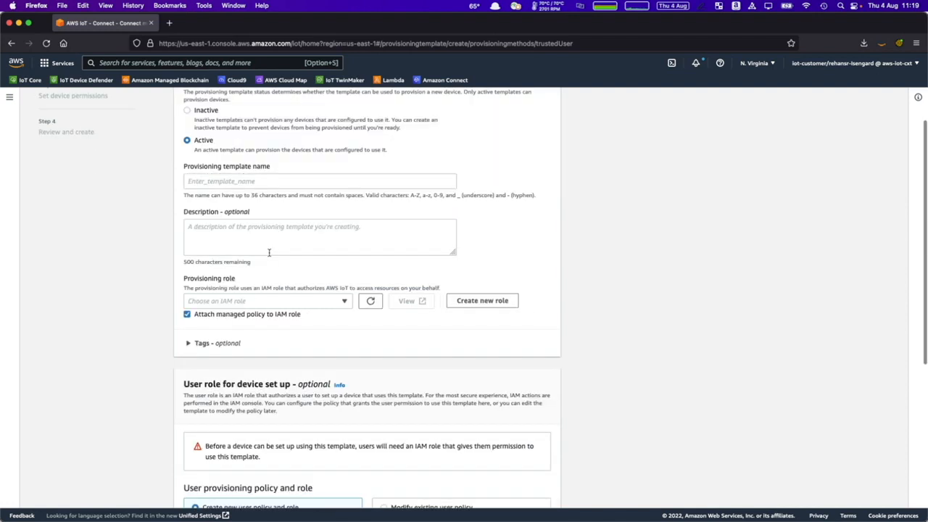
key("Tab")
scroll(275, 186, "up", 3)
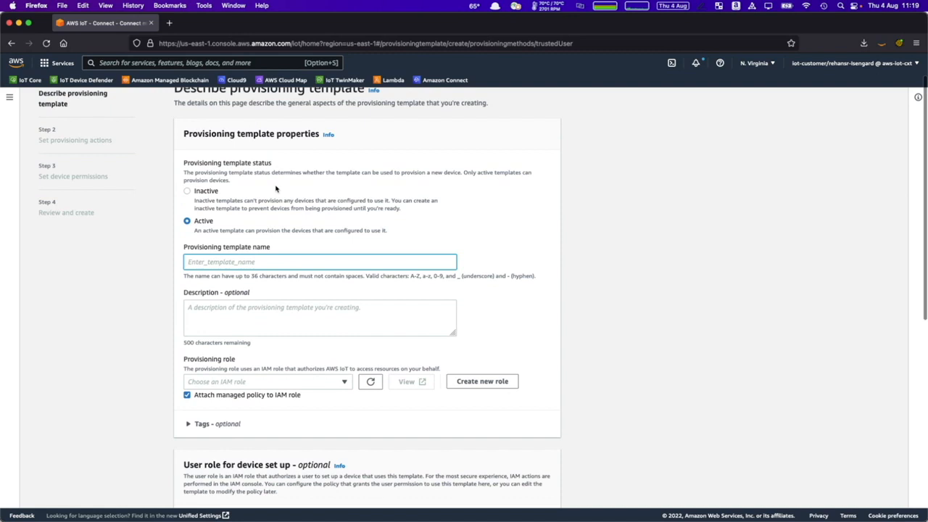
type("Tru")
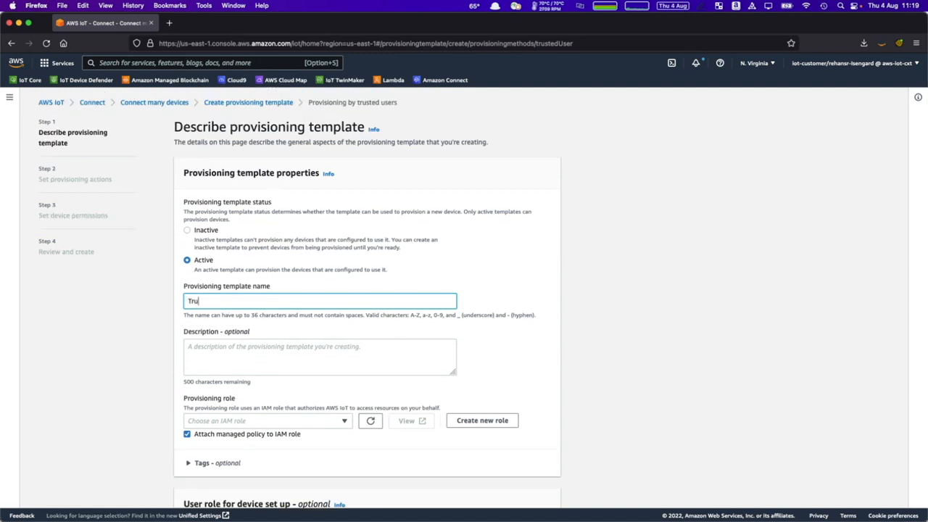
type("stedUserFlow")
key("Tab")
type("Trusted user flow")
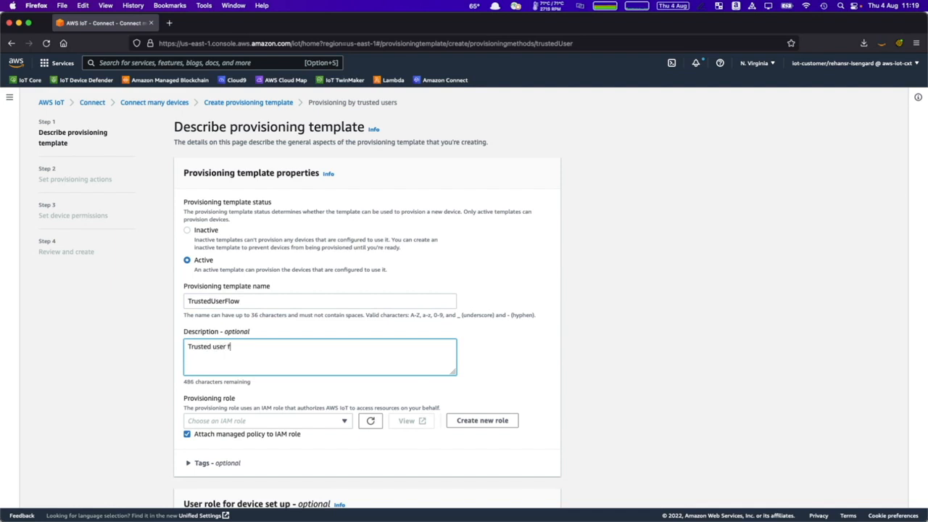
Extend the provisioning template name to TrustedUserFlowDemo.
key("shift+Tab")
key("Right")
type("DEmo")
key("BackSpace")
key("BackSpace")
key("BackSpace")
type("emo")
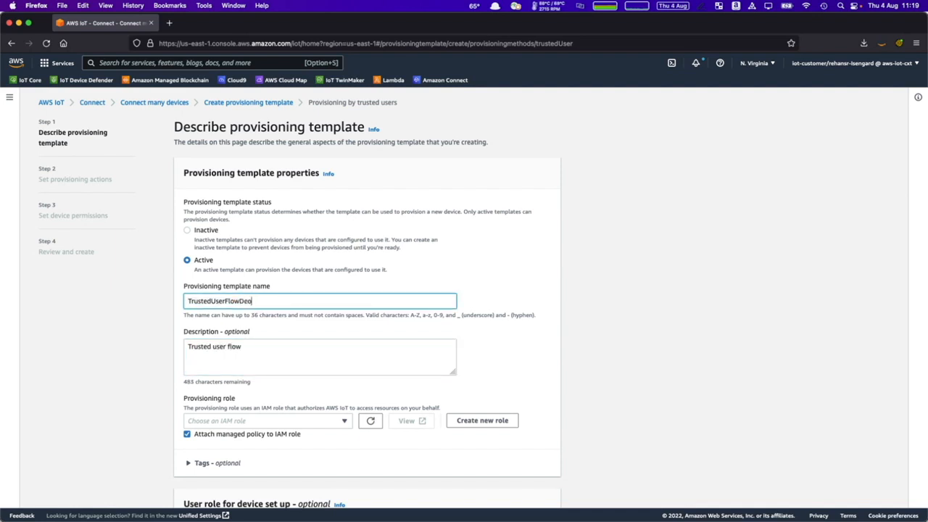
Find TestRole among the IAM roles and choose it as the template's provisioning role.
scroll(273, 417, "down", 2)
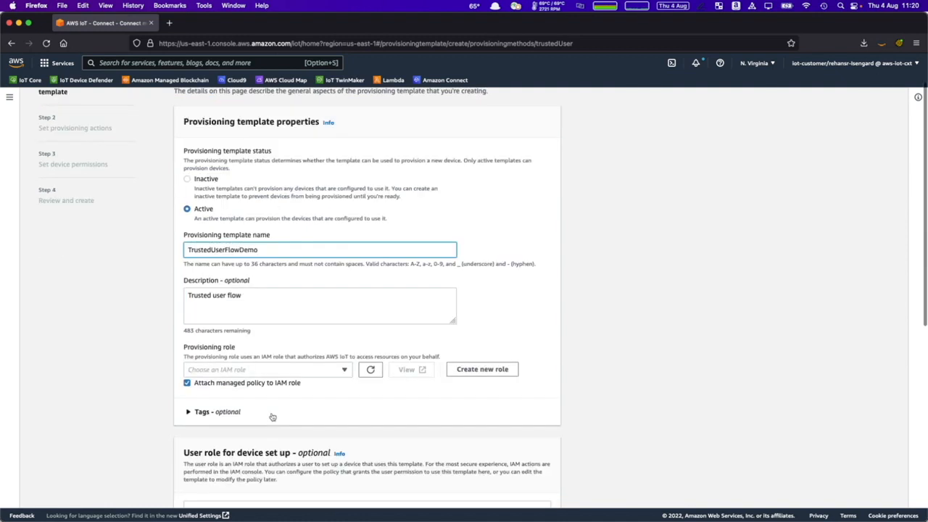
left_click(287, 371)
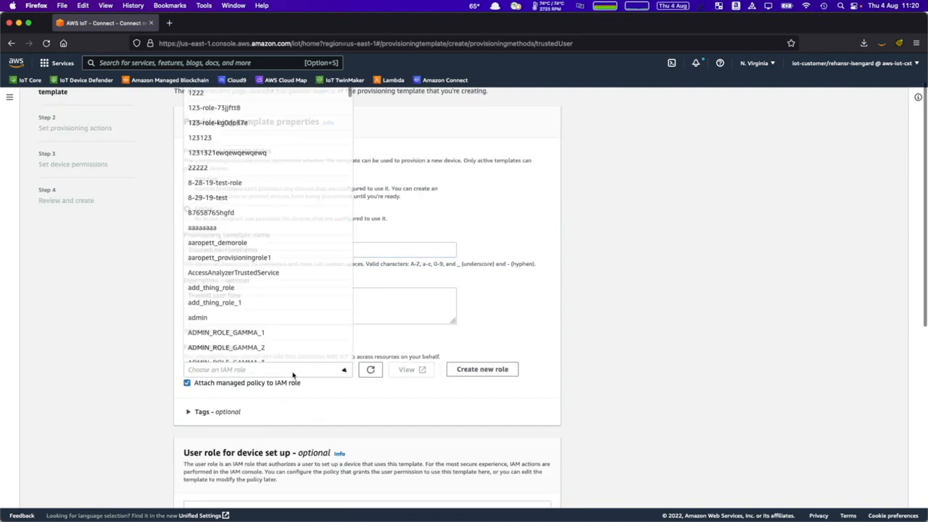
type("TestRole")
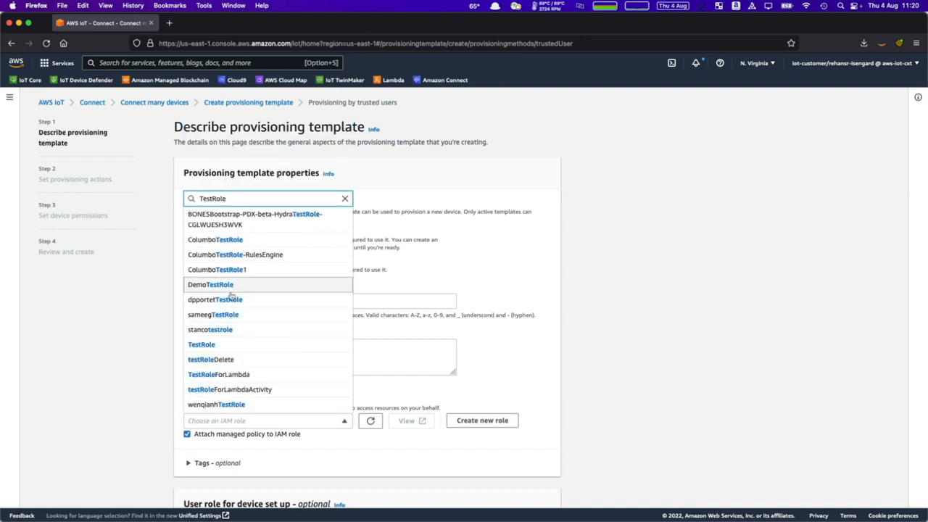
left_click(233, 348)
Examine the optional user role for device setup, including its user policy documentation and the sample provisioning policy document.
scroll(146, 414, "down", 5)
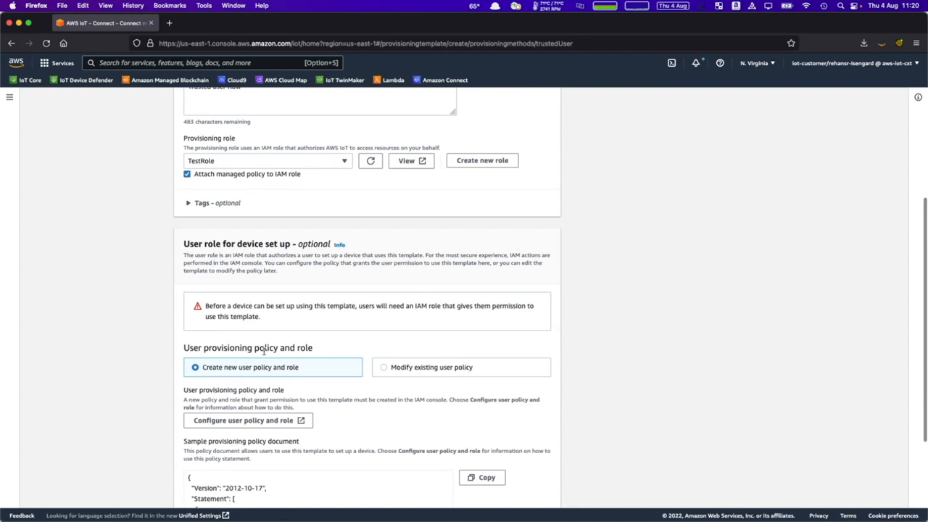
scroll(263, 350, "down", 1)
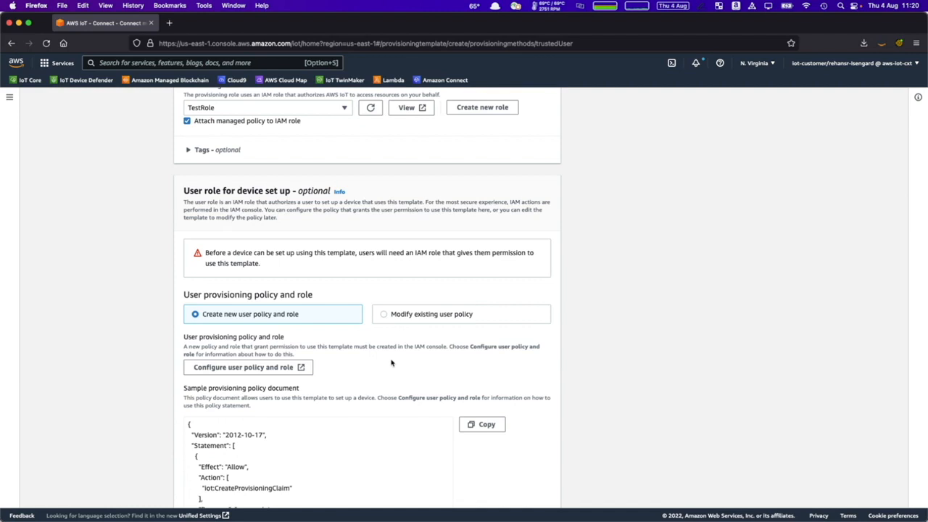
scroll(392, 363, "down", 1)
scroll(392, 363, "down", 1)
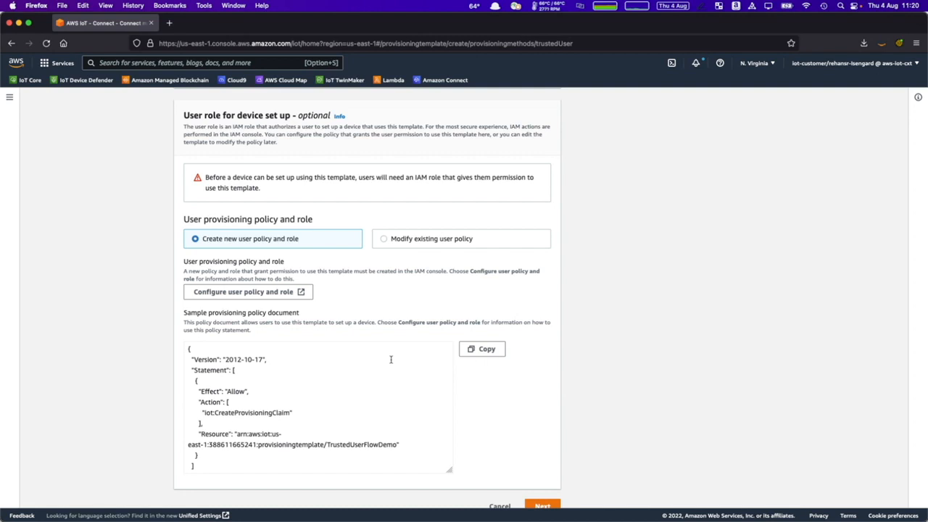
left_click(281, 291)
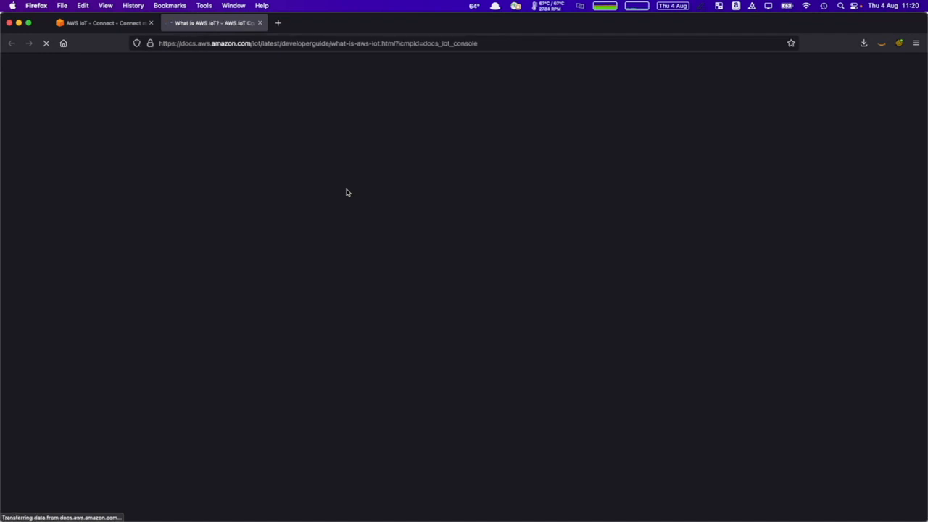
scroll(346, 190, "down", 5)
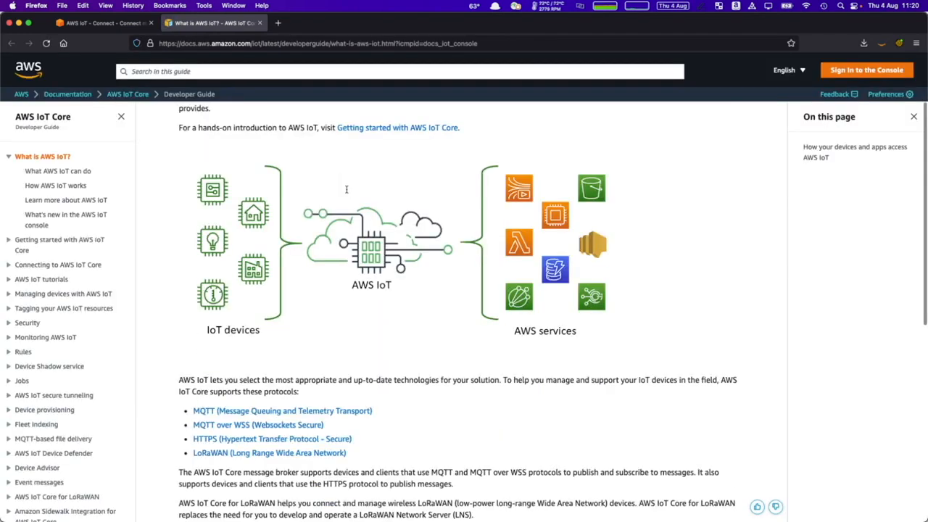
left_click(259, 22)
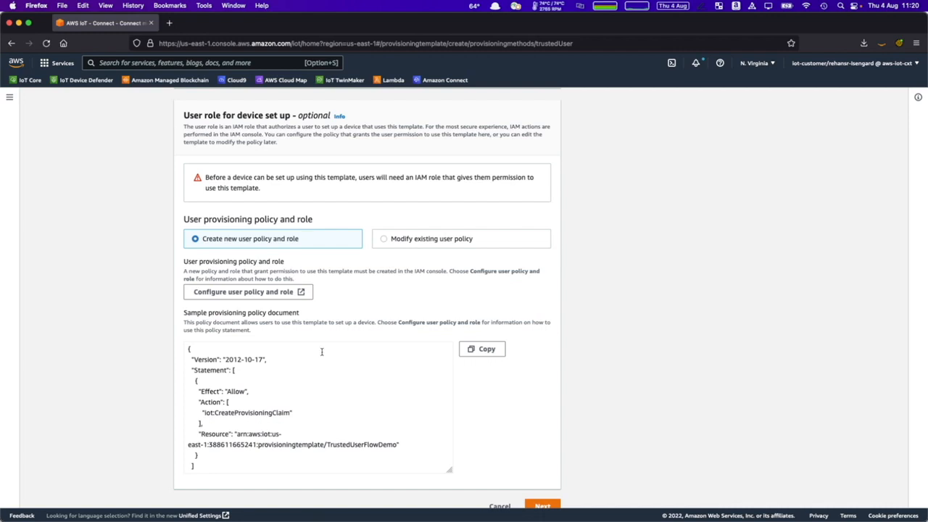
scroll(322, 352, "down", 1)
scroll(322, 352, "up", 1)
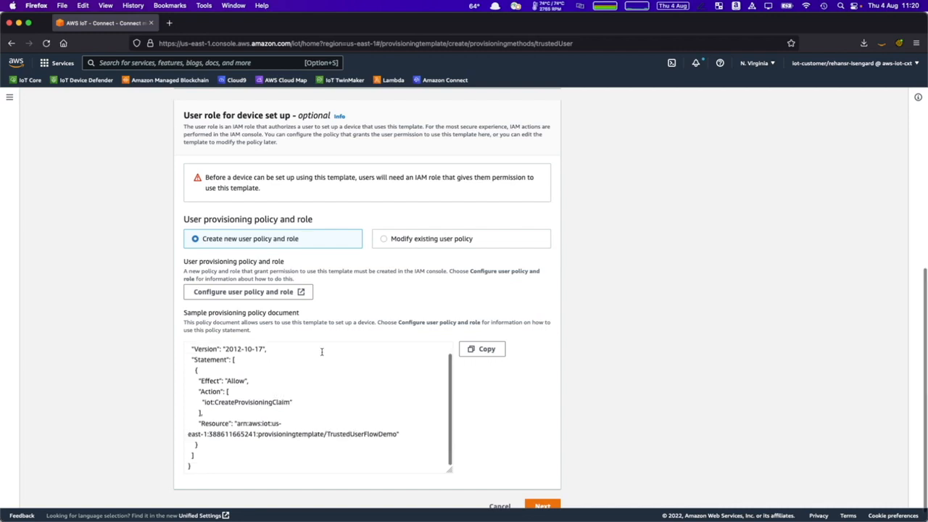
scroll(322, 352, "up", 1)
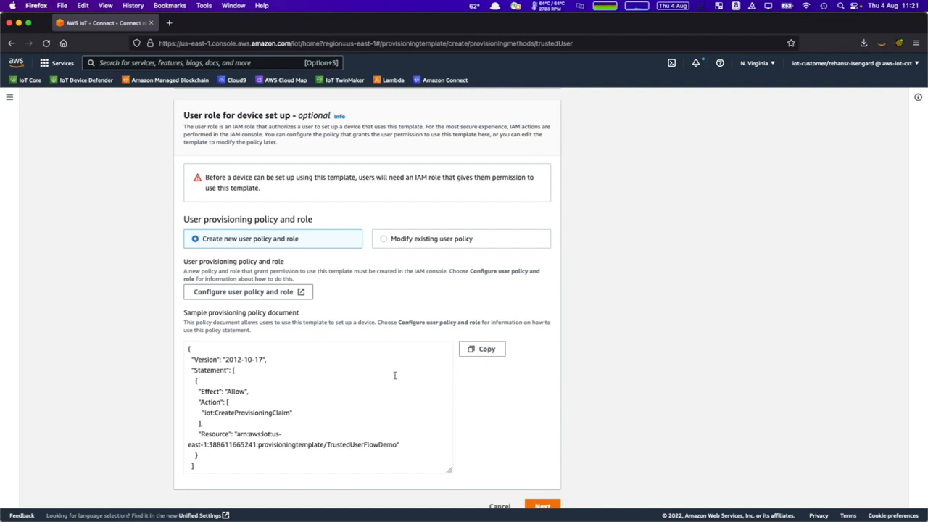
In the provisioning actions, choose preProvHook as the pre-provisioning Lambda function, leave the optional thing settings as they are, and continue.
left_click(545, 507)
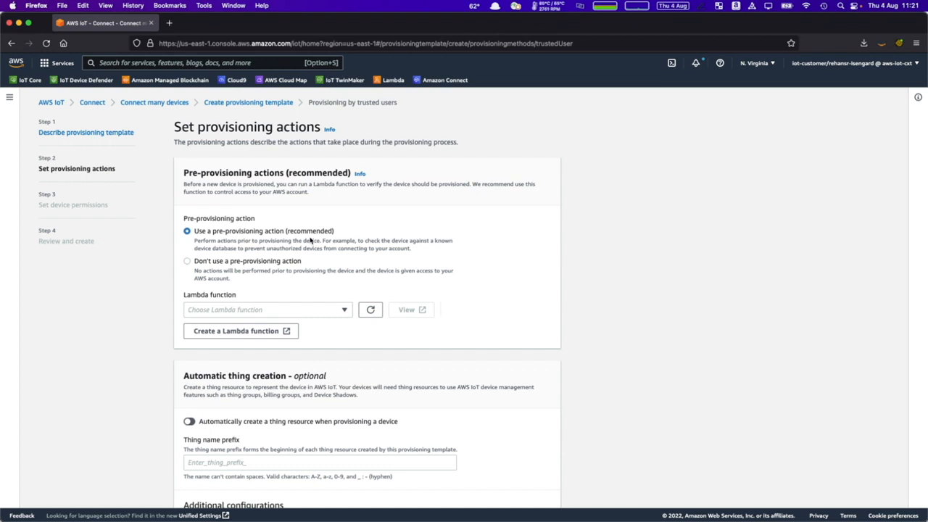
left_click(315, 310)
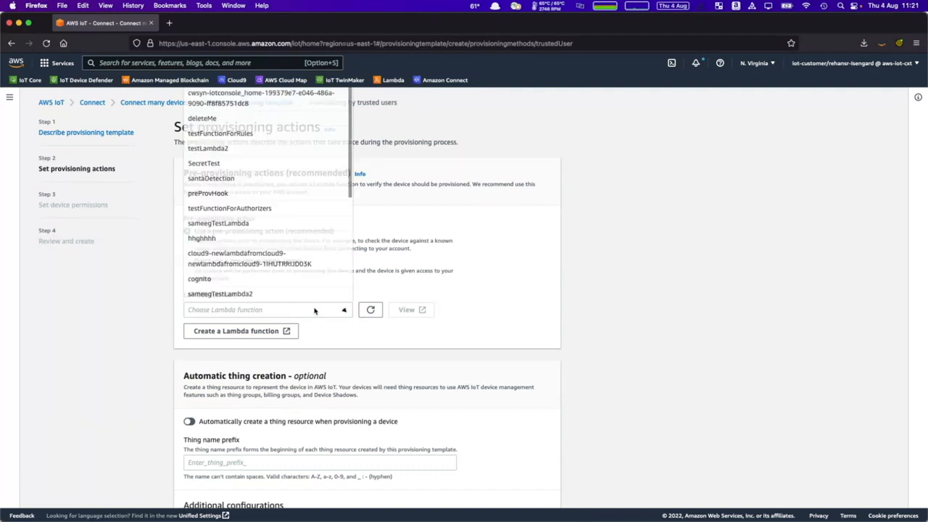
left_click(273, 193)
scroll(465, 304, "down", 2)
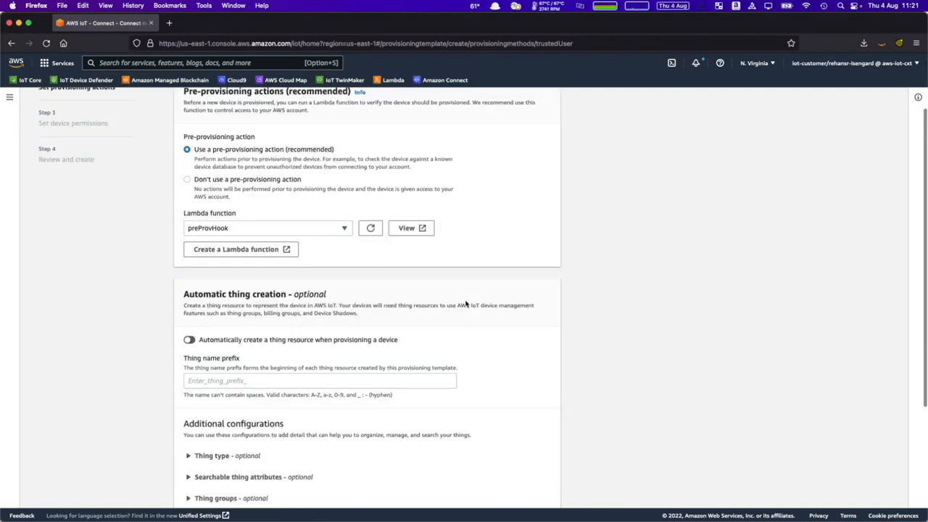
scroll(465, 305, "down", 4)
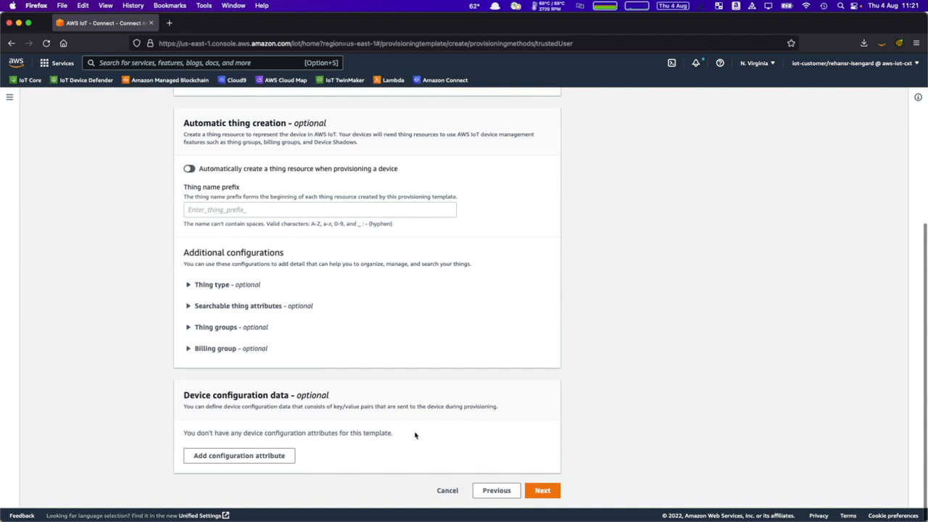
left_click(542, 491)
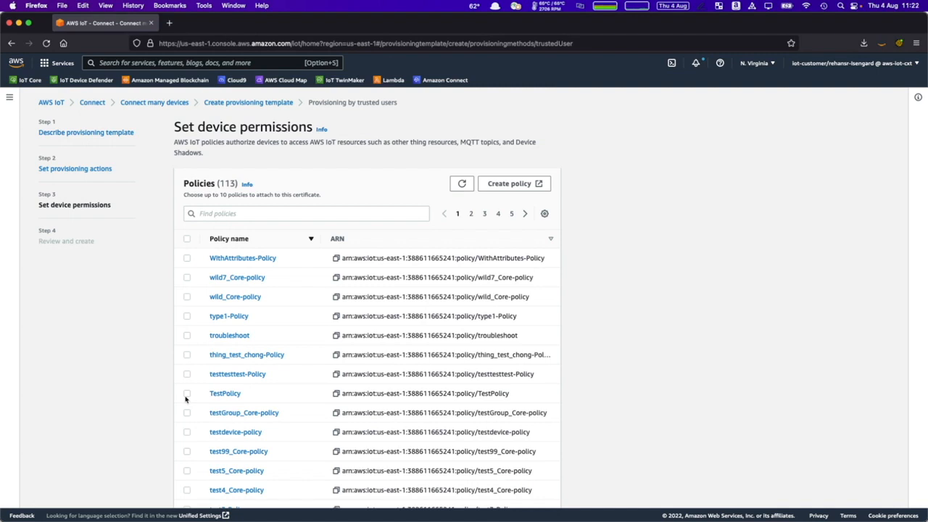
Attach TestPolicy as the device permissions policy and continue to the review.
left_click(186, 394)
scroll(638, 431, "down", 8)
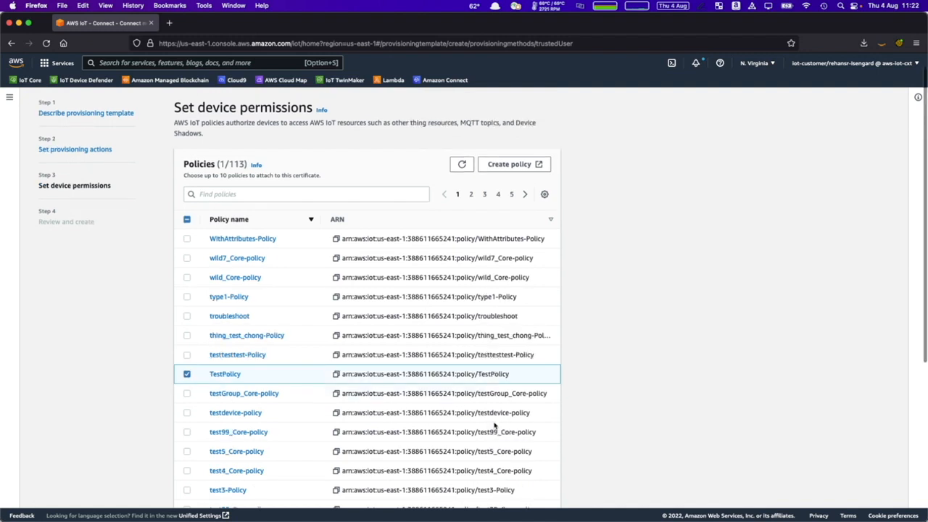
left_click(543, 488)
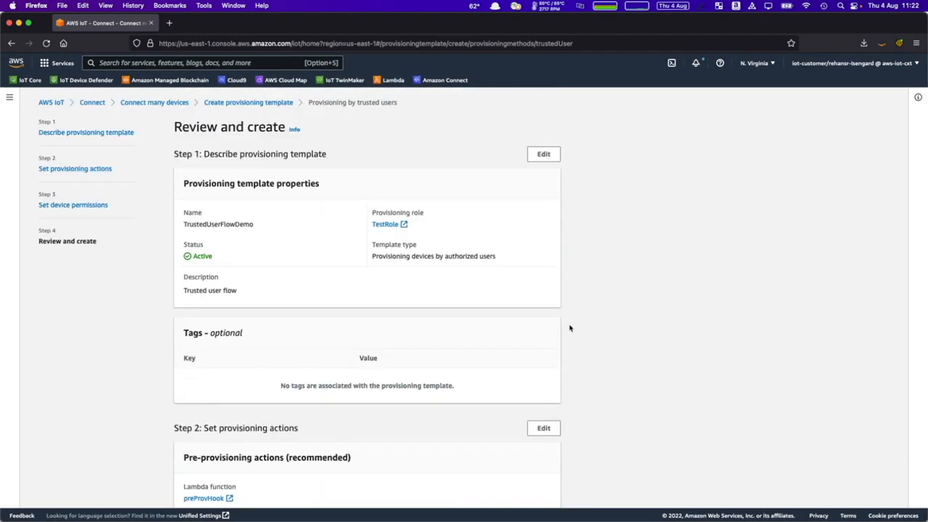
Review the TrustedUserFlowDemo properties, provisioning actions and policies, and create the template.
scroll(570, 329, "down", 2)
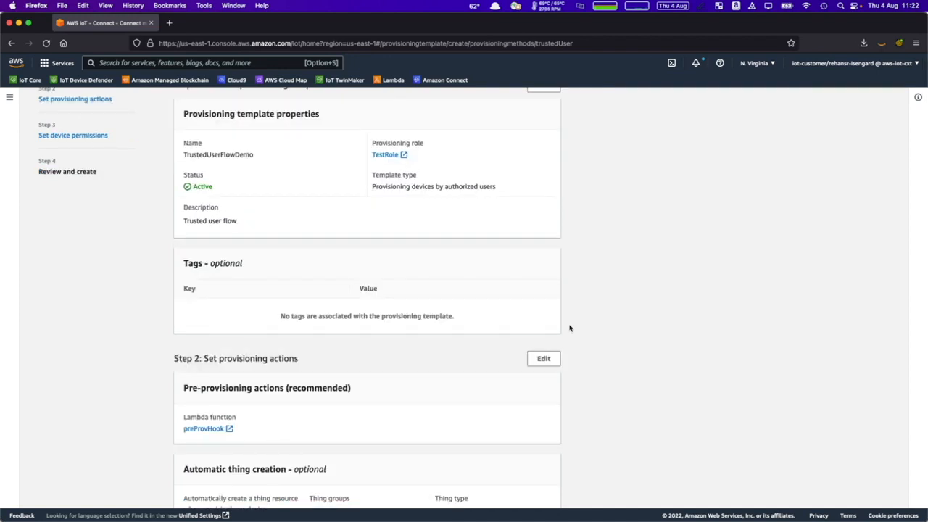
scroll(570, 329, "down", 10)
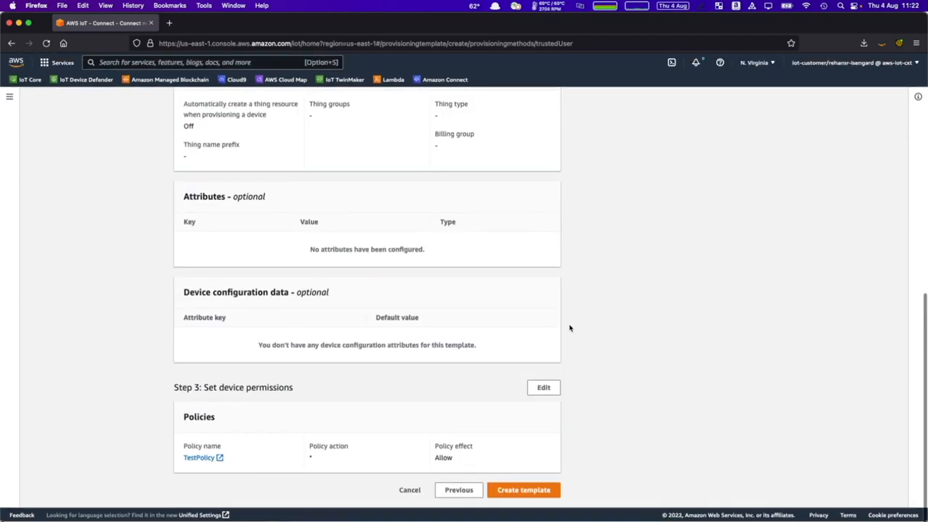
left_click(533, 491)
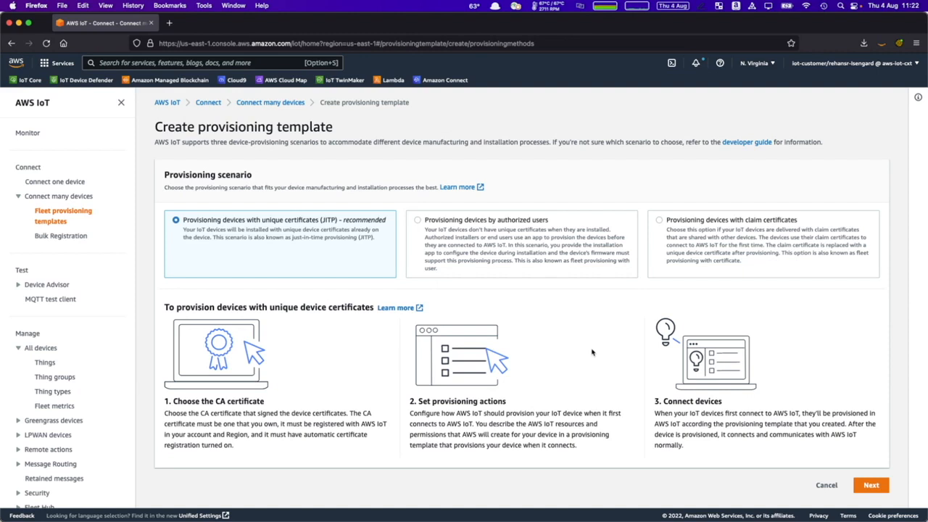
Begin a claim-certificate provisioning template with status Active, name ClaimCertificateDemo and description "Claim certificate demo".
left_click(707, 259)
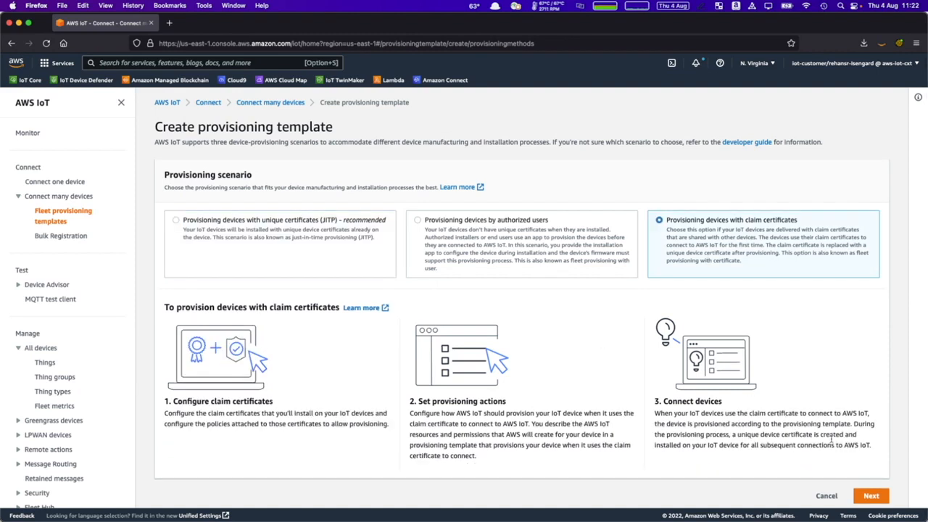
left_click(870, 496)
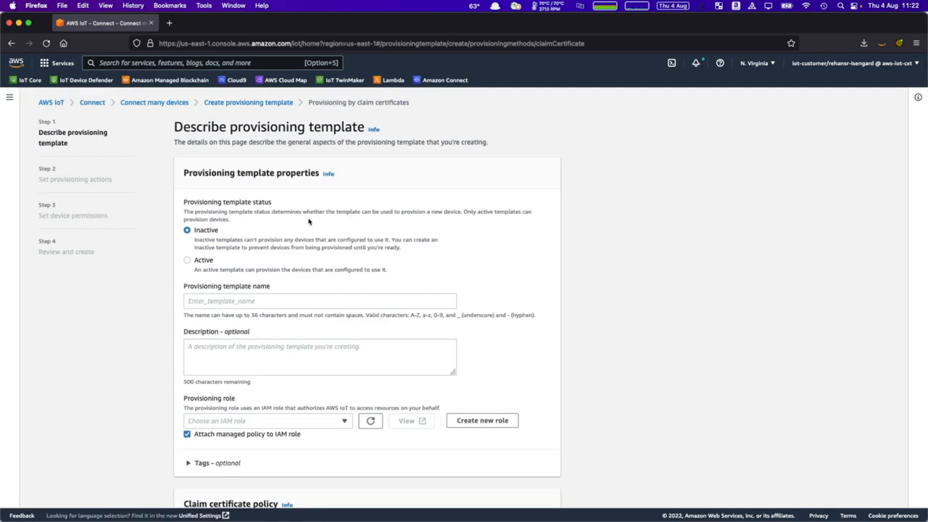
left_click(203, 261)
left_click(225, 303)
type("ClaimCertificateDemo")
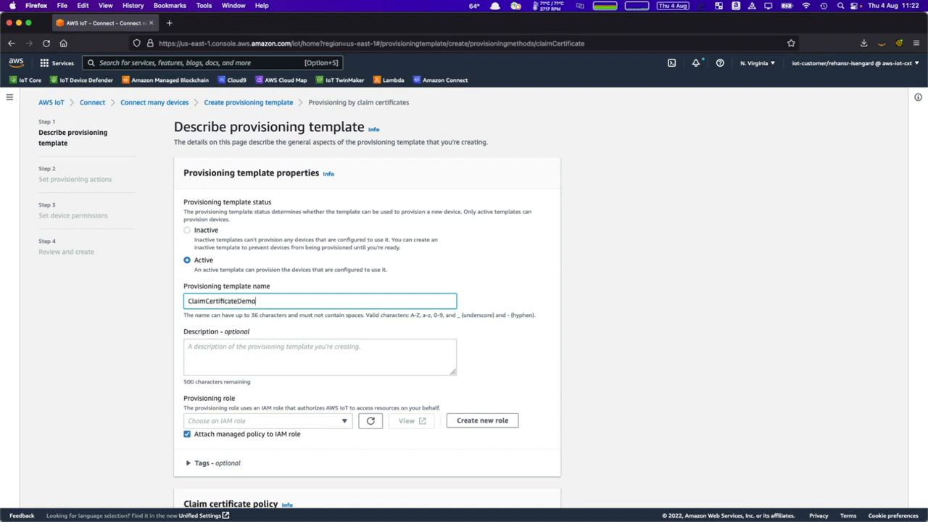
left_click(228, 366)
type("Claim certificate ")
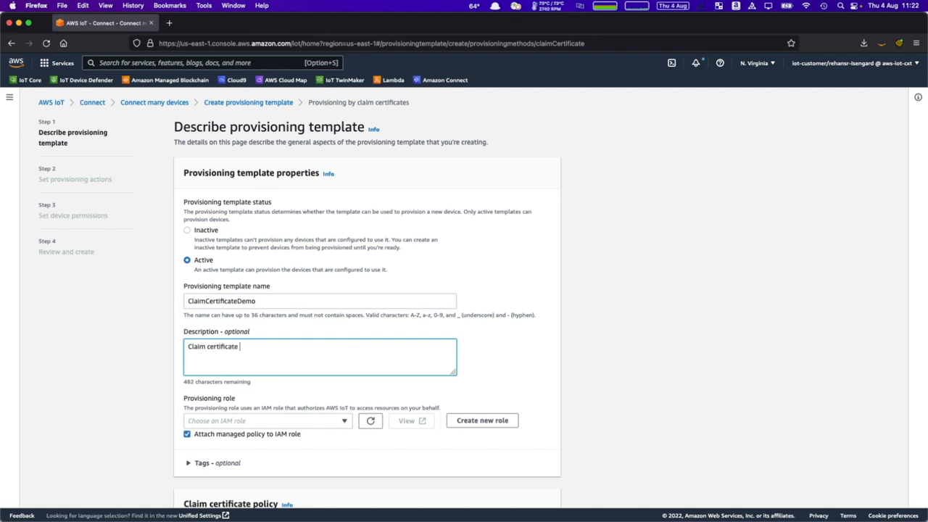
type("demo")
Assign TestRole as the provisioning role and choose TestPolicy as the claim certificate provisioning policy.
scroll(244, 406, "down", 2)
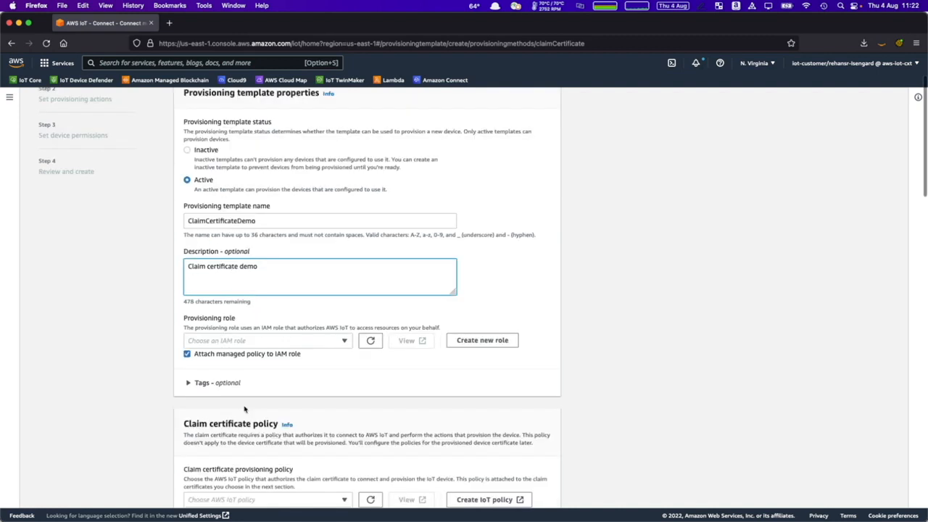
left_click(318, 339)
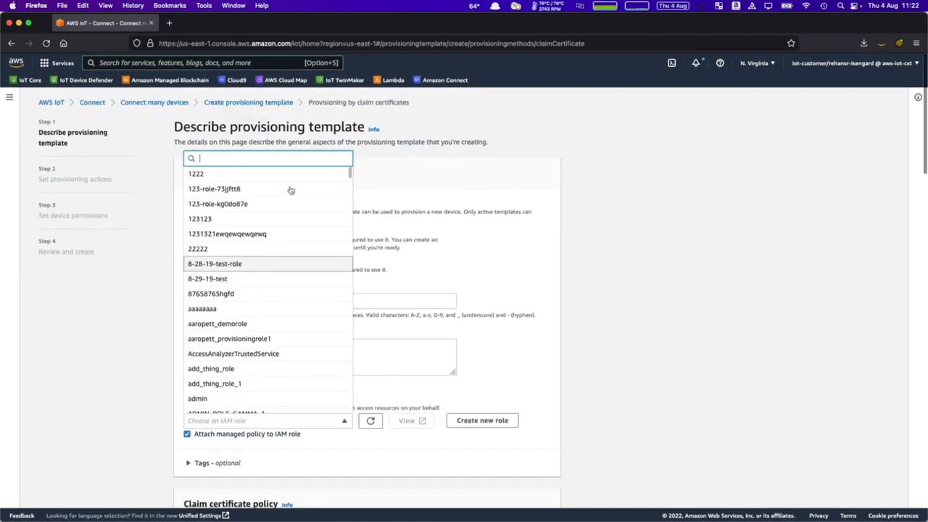
type("TestRole")
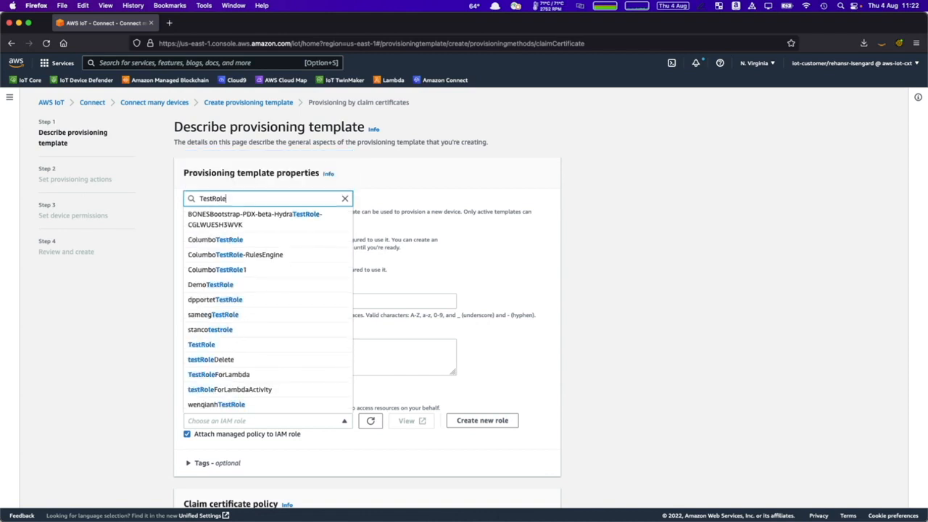
left_click(240, 344)
scroll(312, 341, "down", 5)
scroll(312, 341, "down", 2)
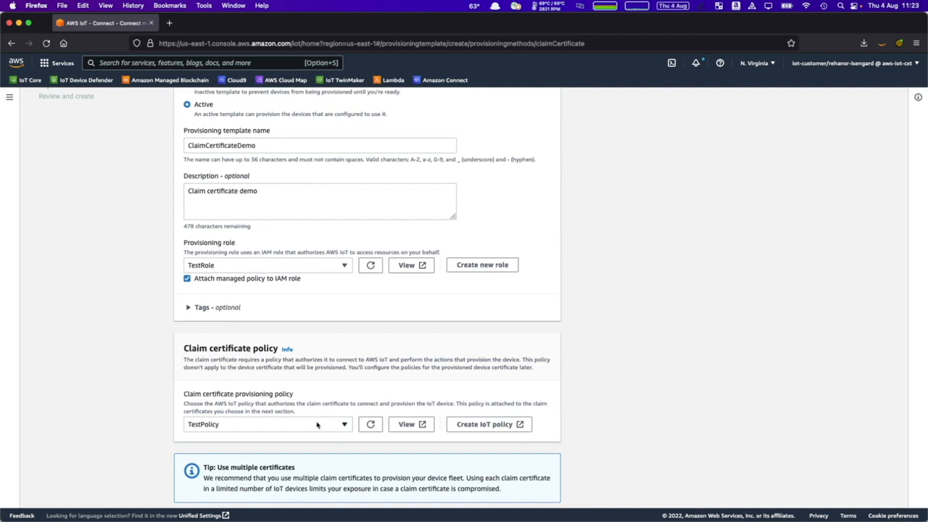
Select the first active certificate in the claim certificates list and continue to the provisioning actions.
scroll(322, 396, "down", 7)
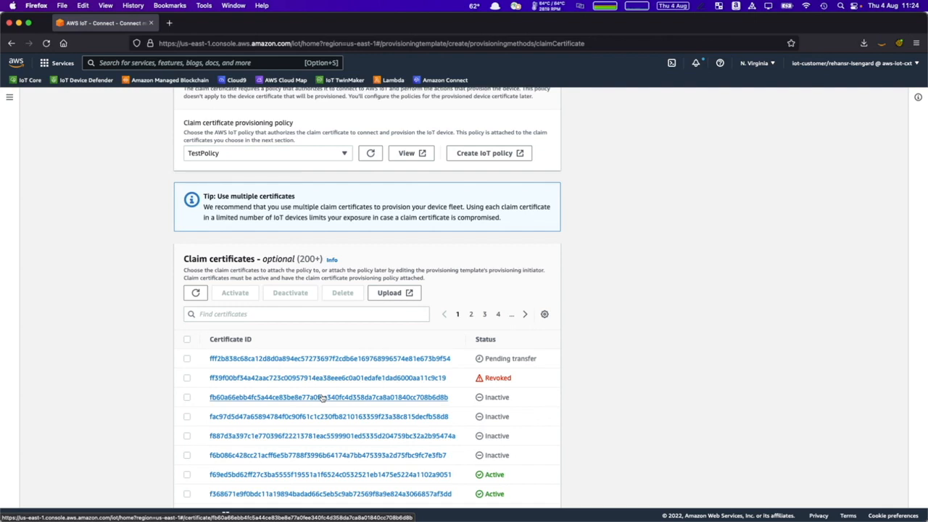
scroll(322, 397, "down", 2)
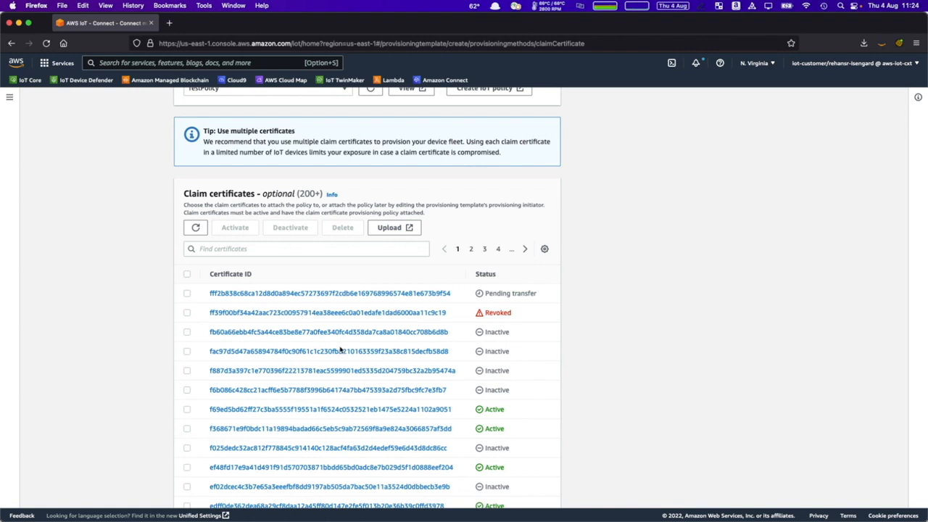
left_click(187, 409)
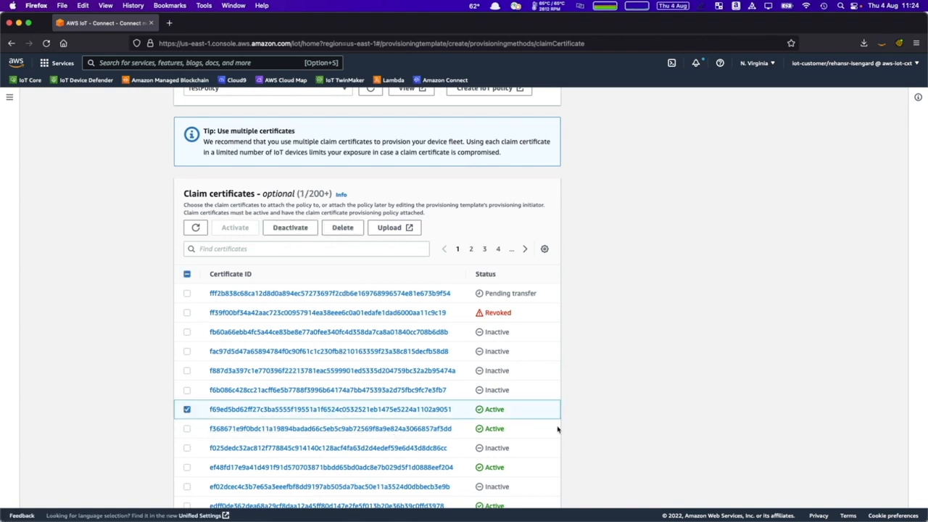
scroll(557, 422, "down", 15)
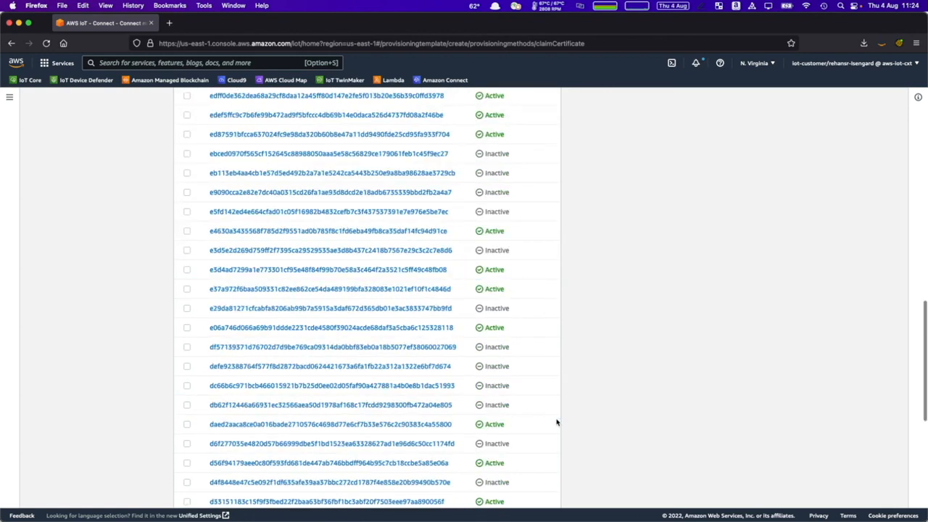
left_click(548, 491)
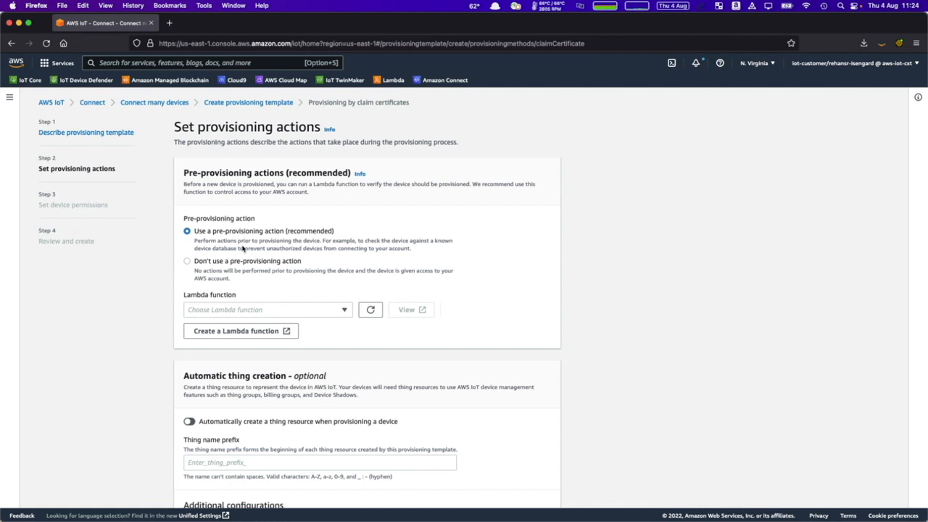
Use preProvHook as the pre-provisioning Lambda function, leave automatic thing creation and device configuration data unset, and continue.
left_click(241, 311)
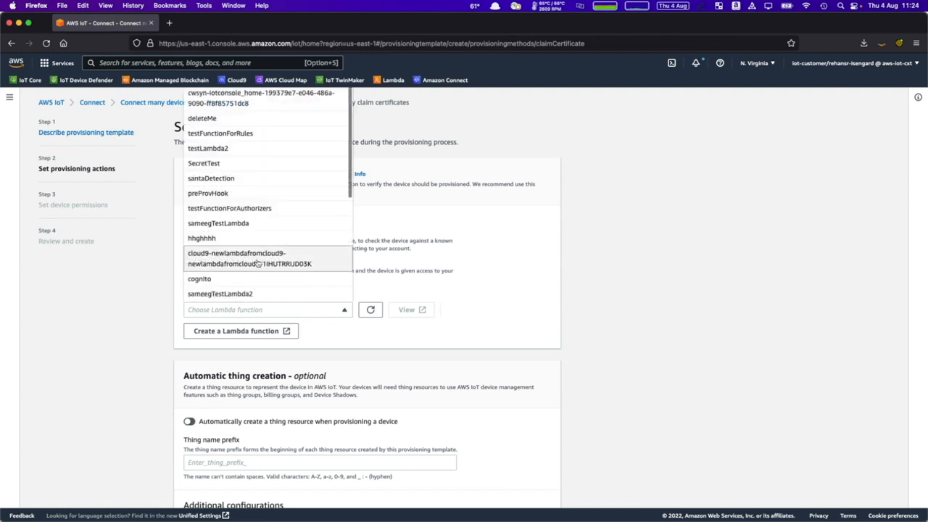
left_click(265, 194)
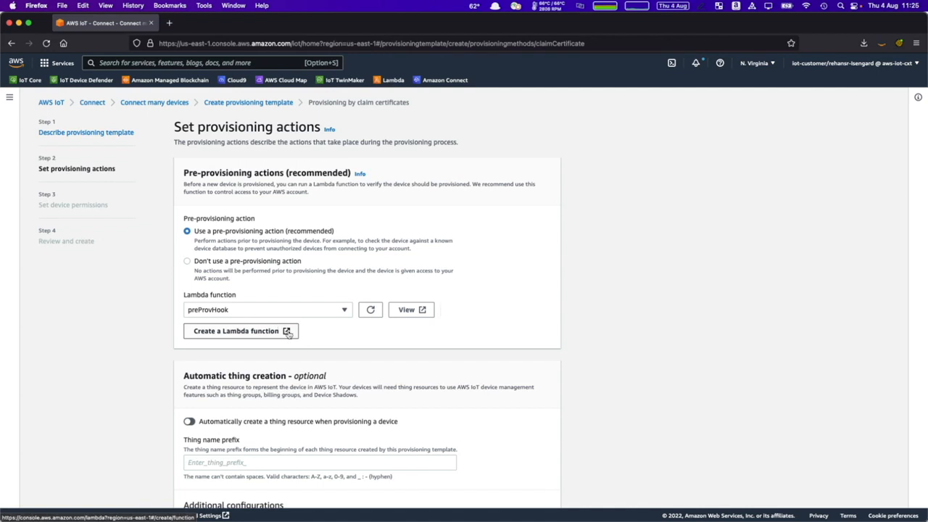
scroll(288, 334, "down", 5)
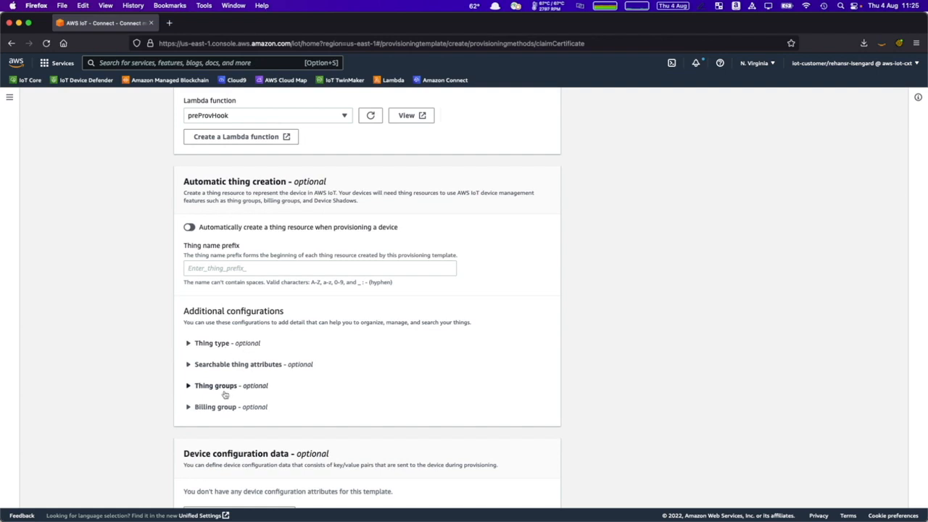
scroll(247, 406, "down", 2)
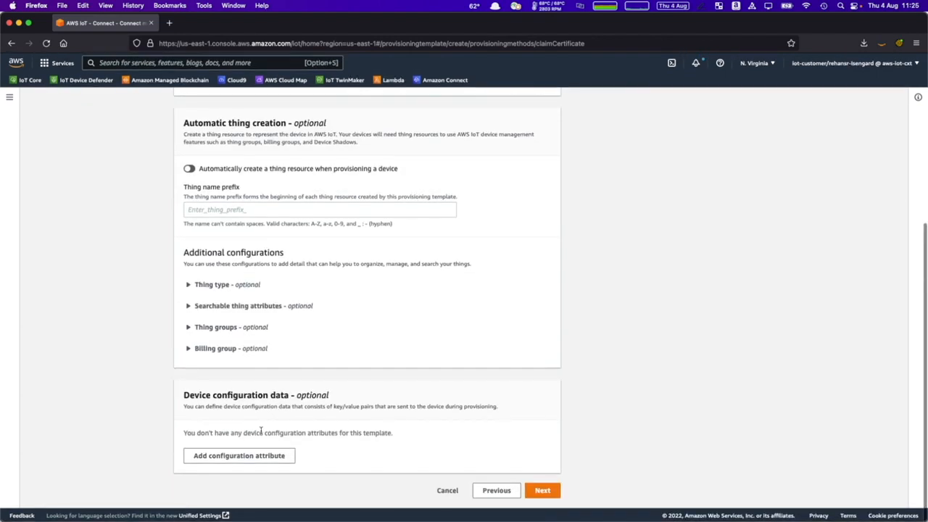
left_click(543, 491)
Attach TestPolicy to the provisioned device's permissions and continue to the review.
scroll(391, 384, "down", 1)
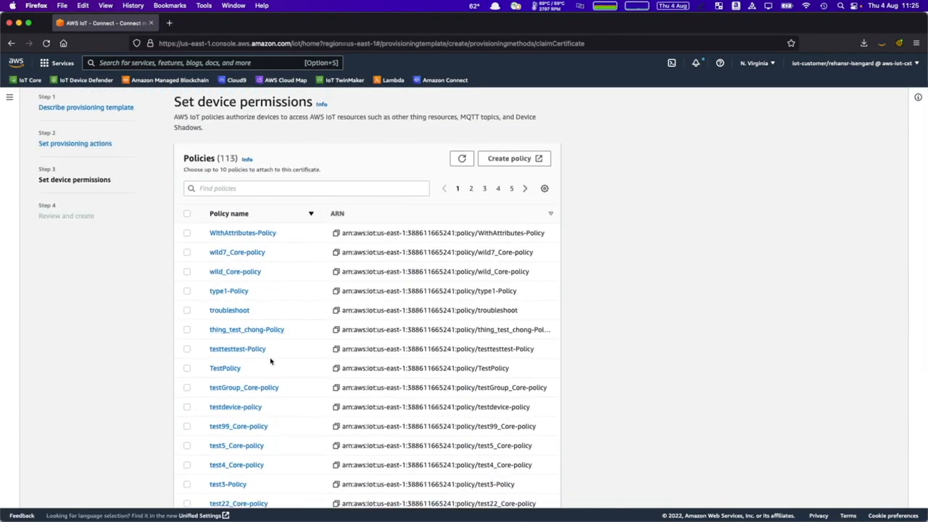
left_click(186, 368)
scroll(520, 460, "down", 5)
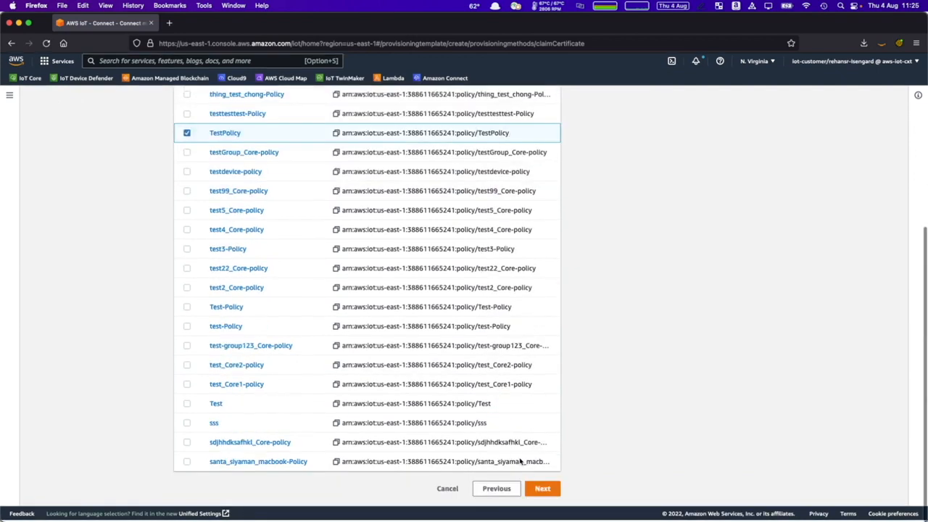
left_click(543, 489)
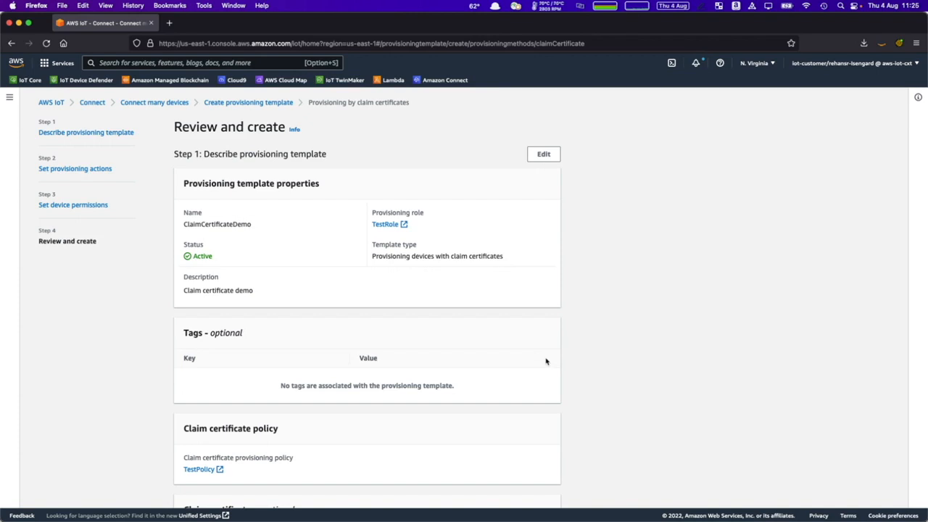
Review the ClaimCertificateDemo properties, provisioning actions and policies, and create the template.
scroll(547, 361, "down", 10)
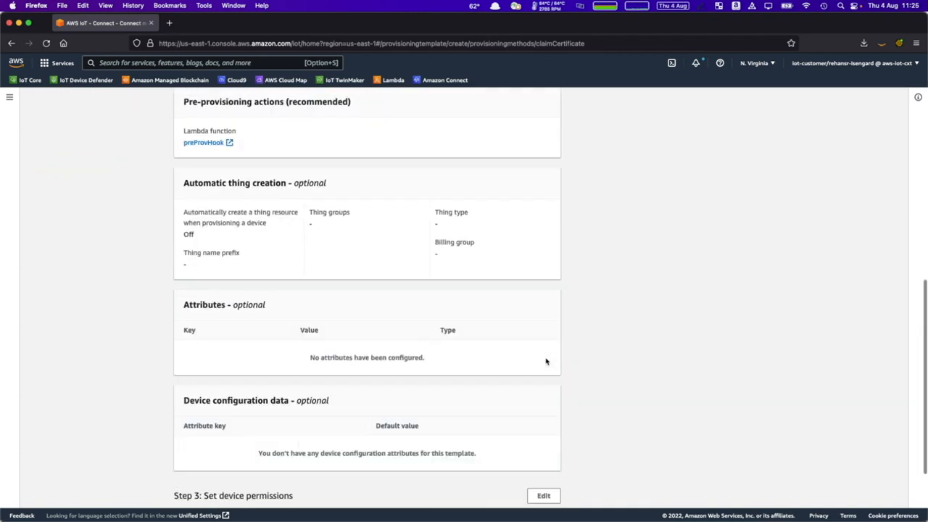
scroll(546, 361, "down", 3)
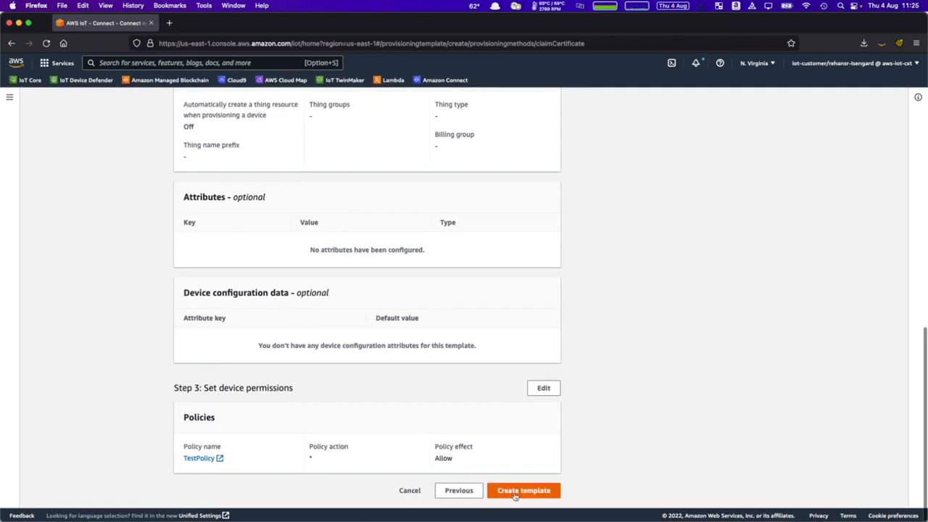
left_click(515, 493)
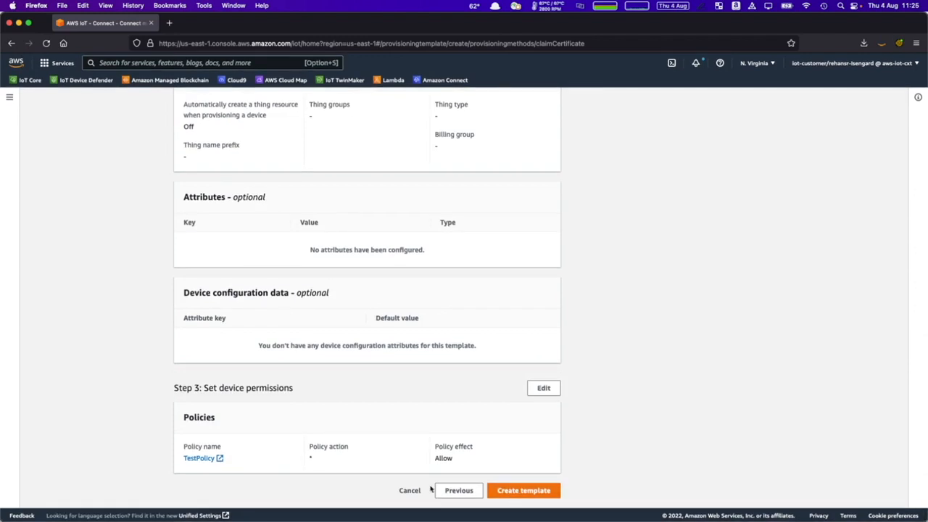